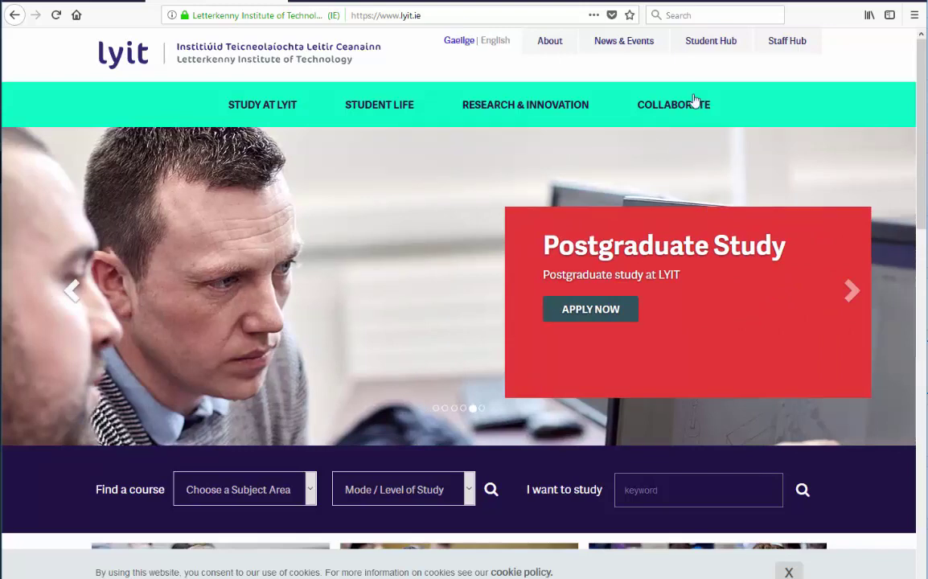
Step: Open the LYIT Student Hub page and scroll down to the Online Services for Students buttons
{"action": "left_click", "coordinate": [695, 47]}
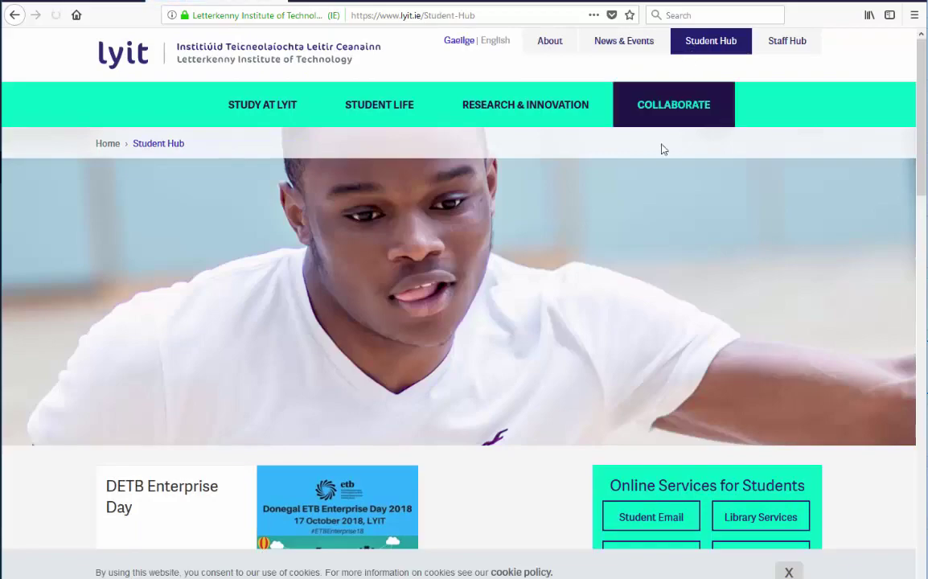
{"action": "scroll", "coordinate": [660, 147], "scroll_direction": "down", "scroll_amount": 5}
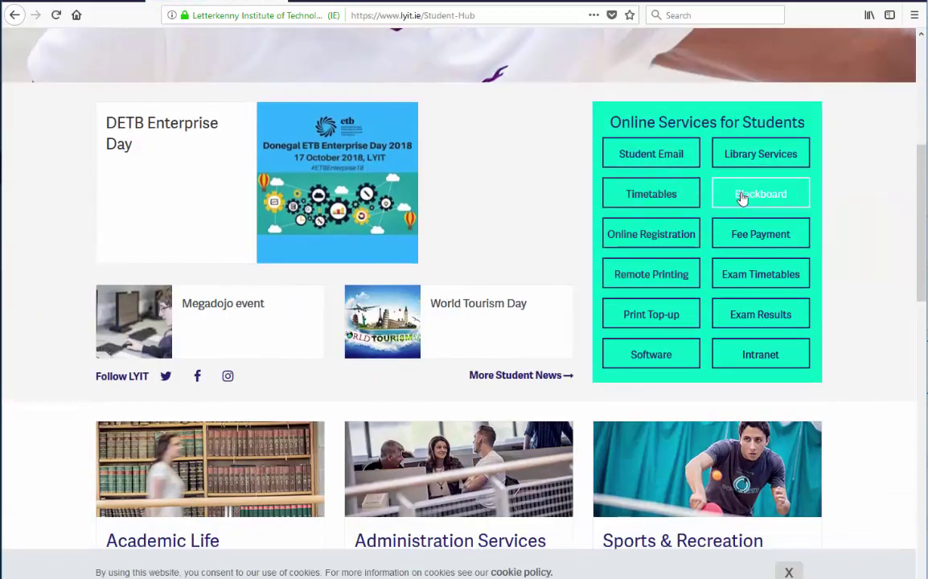
Step: Go to the Blackboard Learn login page and sign in with the demo student's username and password
{"action": "left_click", "coordinate": [741, 197]}
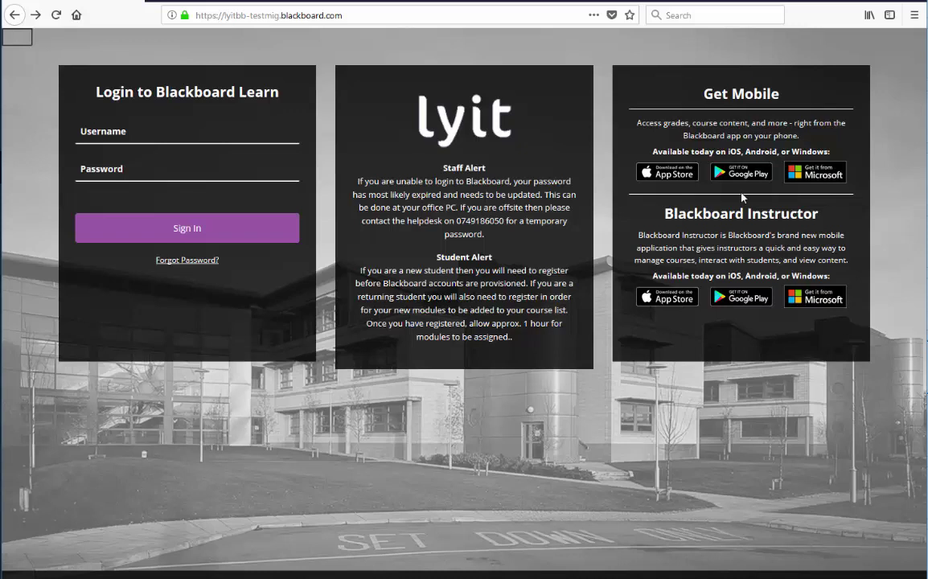
{"action": "key", "text": "Tab"}
{"action": "left_click", "coordinate": [269, 133]}
{"action": "type", "text": "demo"}
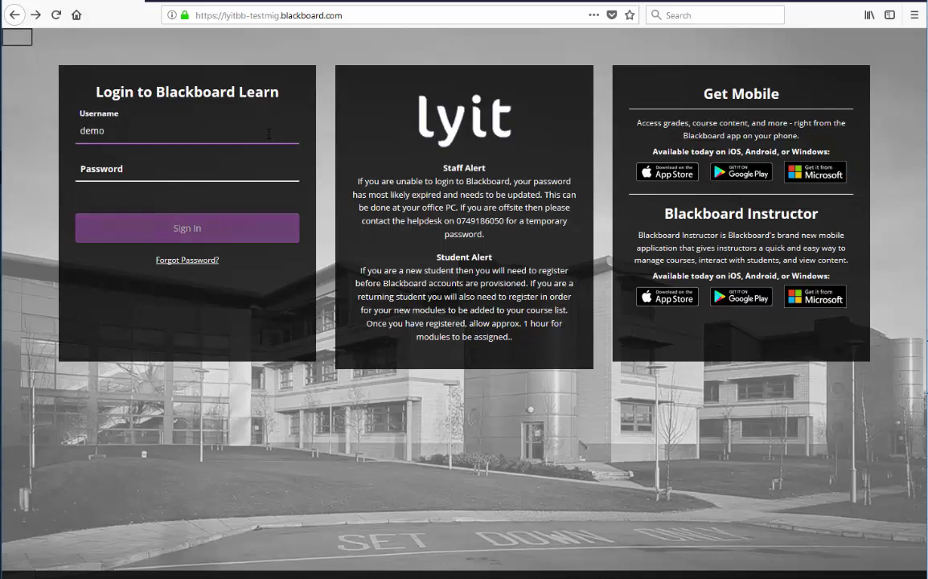
{"action": "type", "text": "student2"}
{"action": "key", "text": "Tab"}
{"action": "type", "text": "demo"}
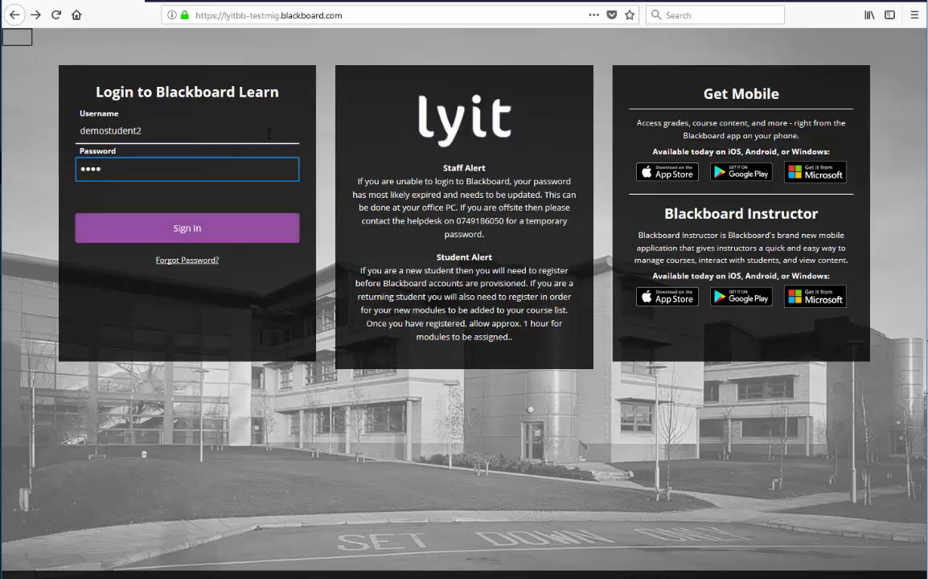
{"action": "key", "text": "Return"}
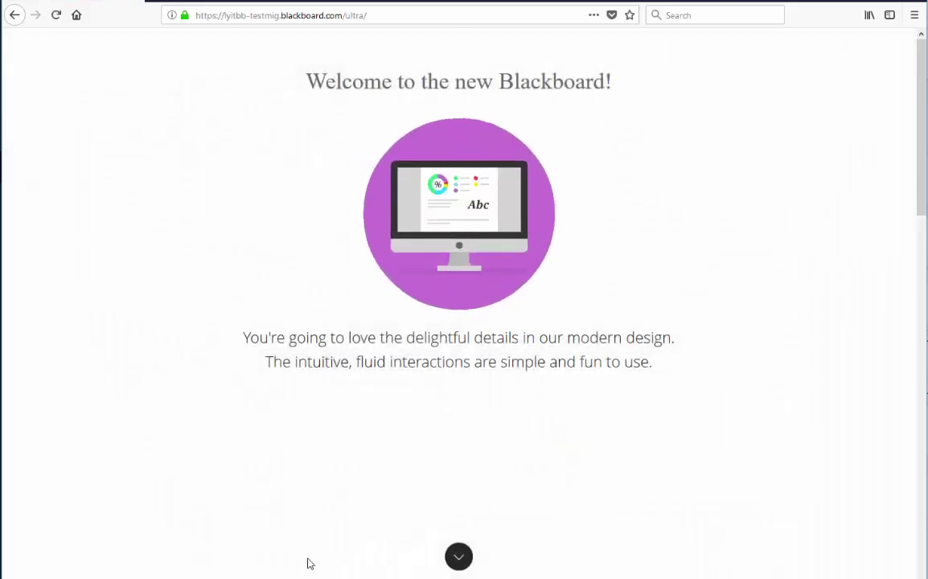
Step: Page through the two welcome tour sections and finish the tour with Get Started!
{"action": "left_click", "coordinate": [457, 556]}
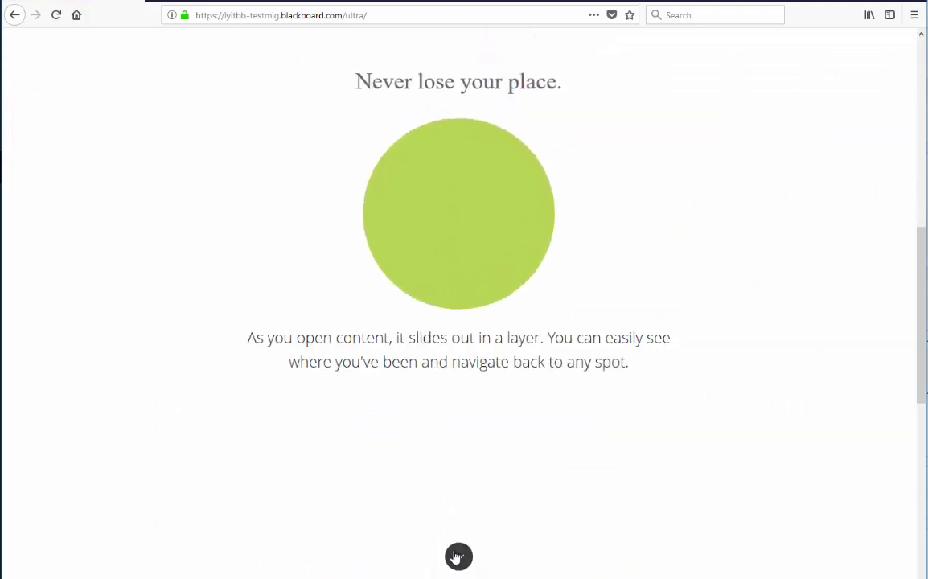
{"action": "left_click", "coordinate": [457, 556]}
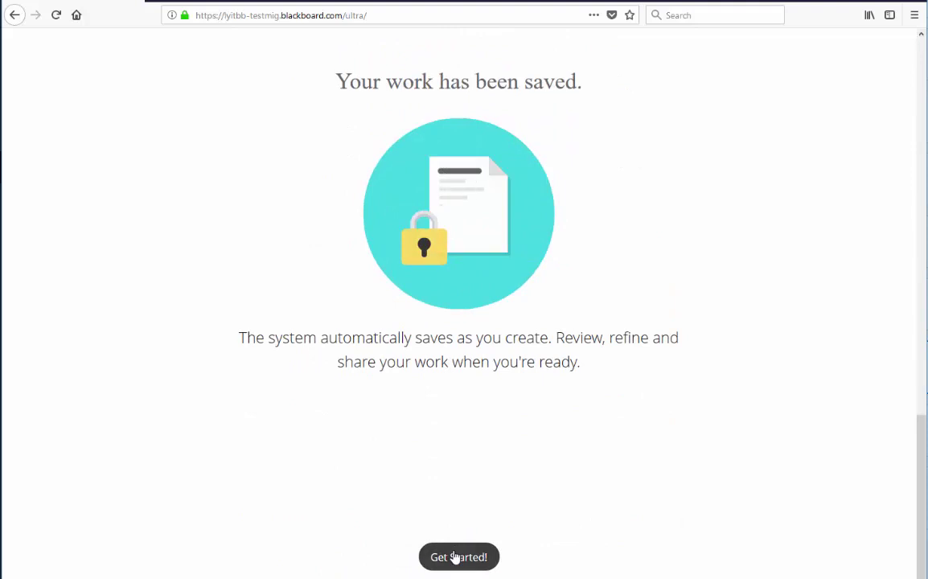
{"action": "left_click", "coordinate": [455, 557]}
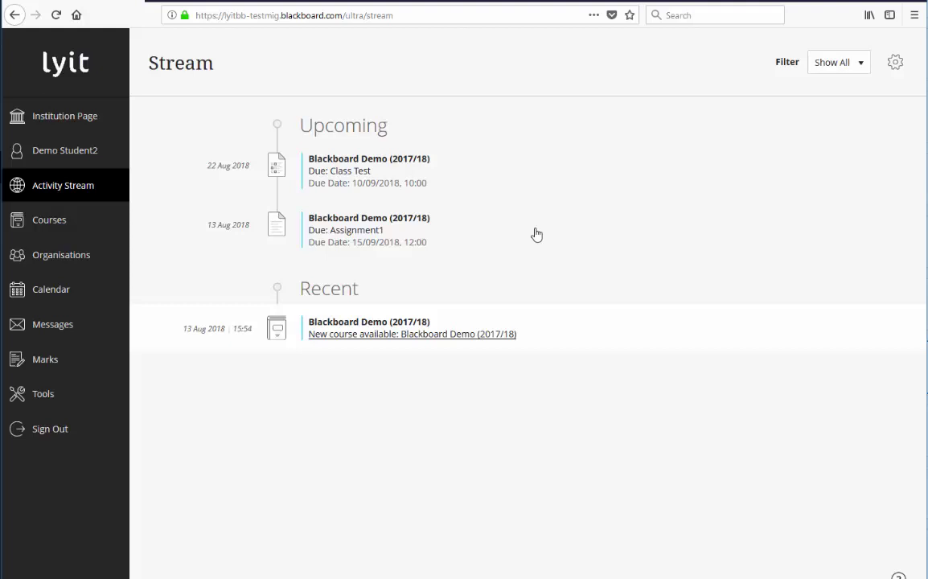
{"action": "left_click", "coordinate": [342, 172]}
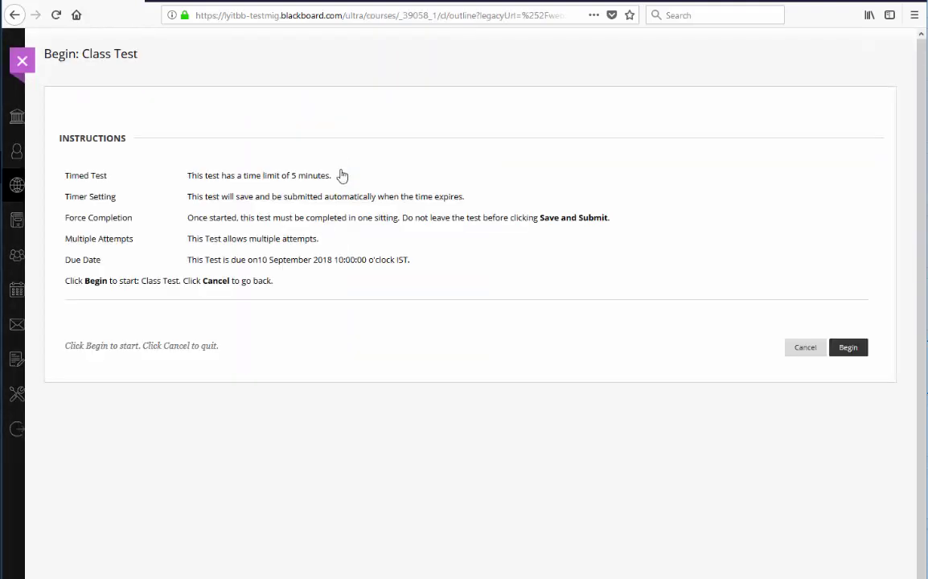
{"action": "left_click", "coordinate": [851, 351]}
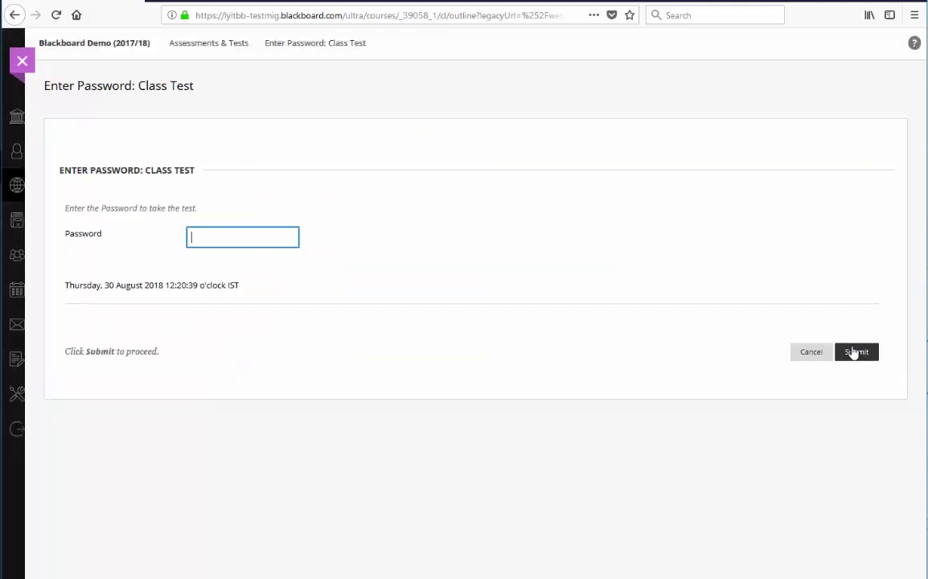
{"action": "left_click", "coordinate": [24, 62]}
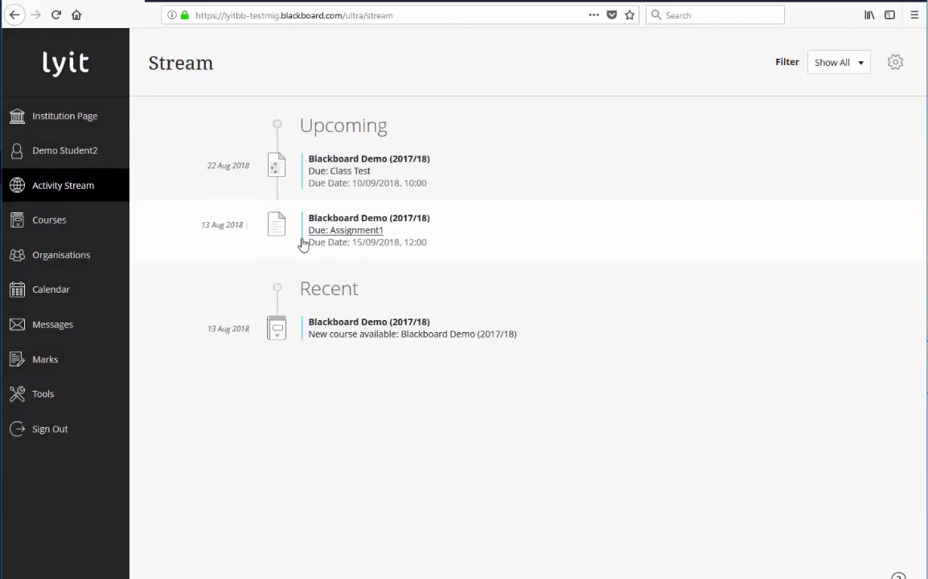
{"action": "left_click", "coordinate": [357, 230]}
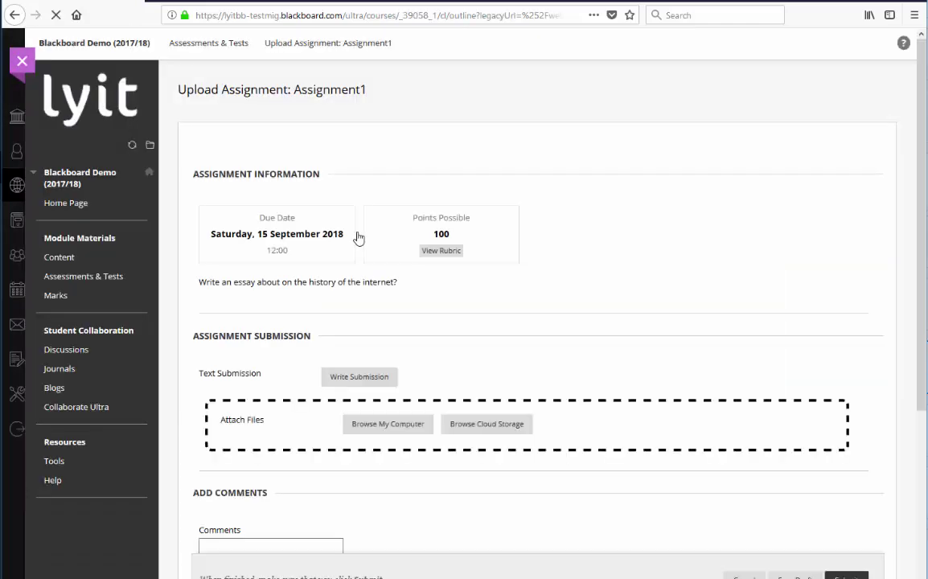
{"action": "scroll", "coordinate": [358, 237], "scroll_direction": "down", "scroll_amount": 5}
{"action": "scroll", "coordinate": [357, 237], "scroll_direction": "up", "scroll_amount": 5}
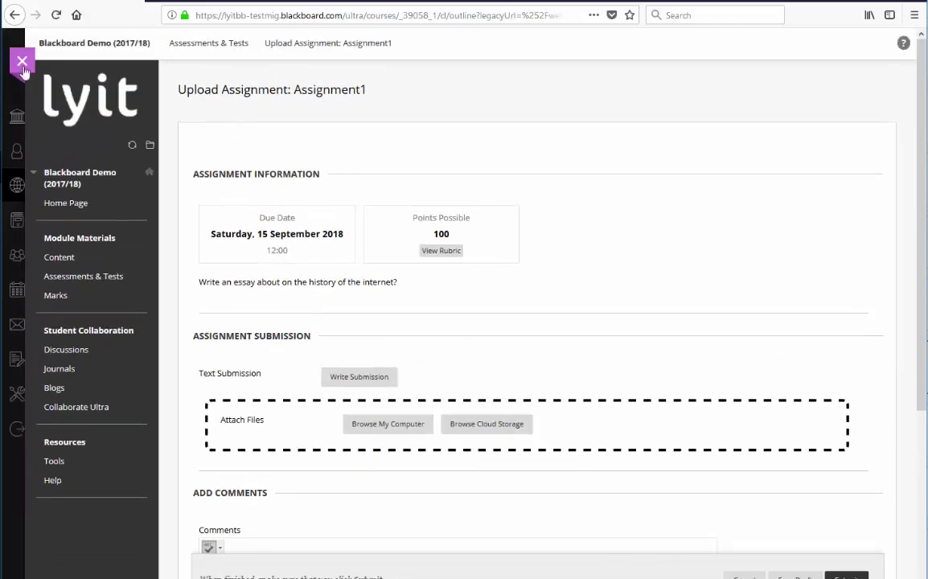
{"action": "left_click", "coordinate": [31, 63]}
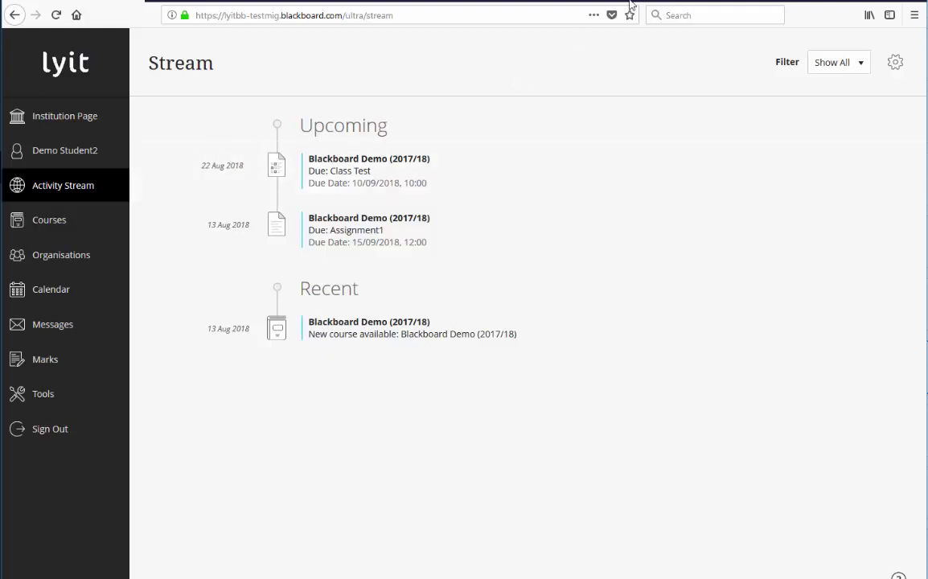
{"action": "left_click", "coordinate": [836, 62]}
{"action": "left_click", "coordinate": [813, 109]}
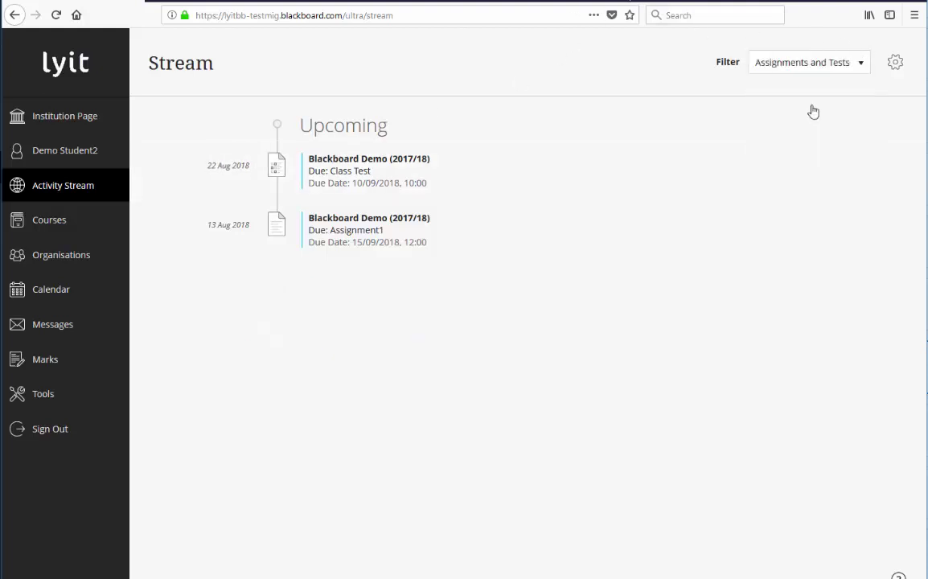
{"action": "left_click", "coordinate": [813, 70]}
{"action": "left_click", "coordinate": [809, 87]}
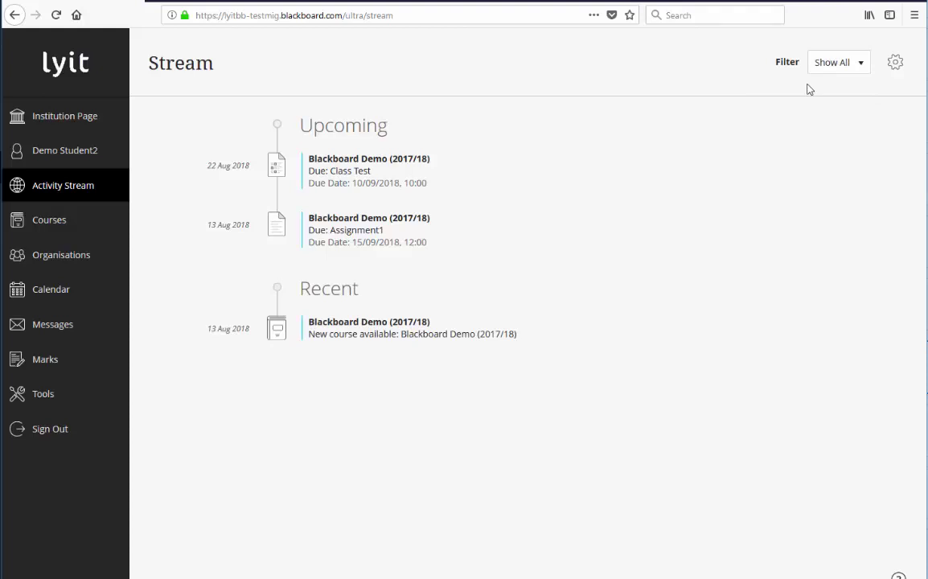
{"action": "left_click", "coordinate": [895, 62]}
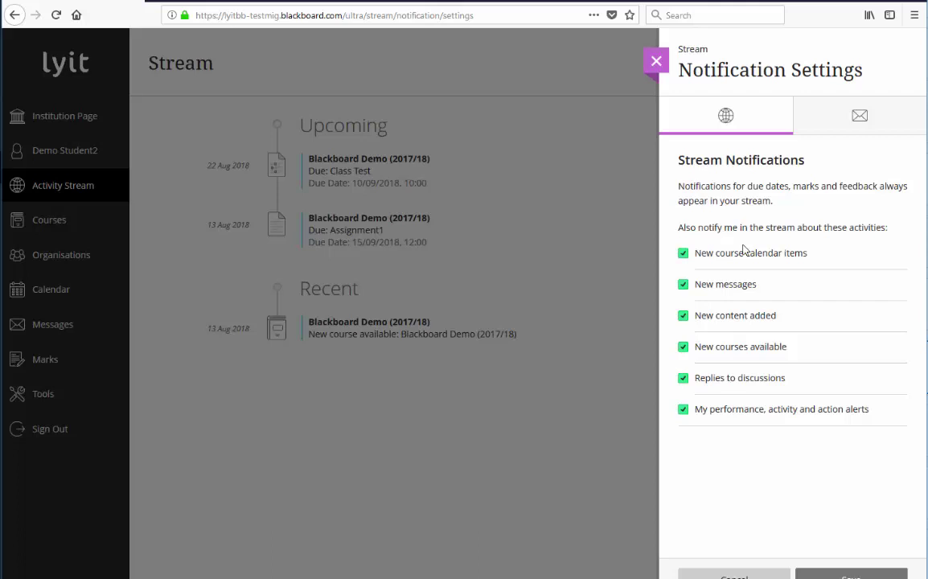
{"action": "left_click", "coordinate": [880, 127]}
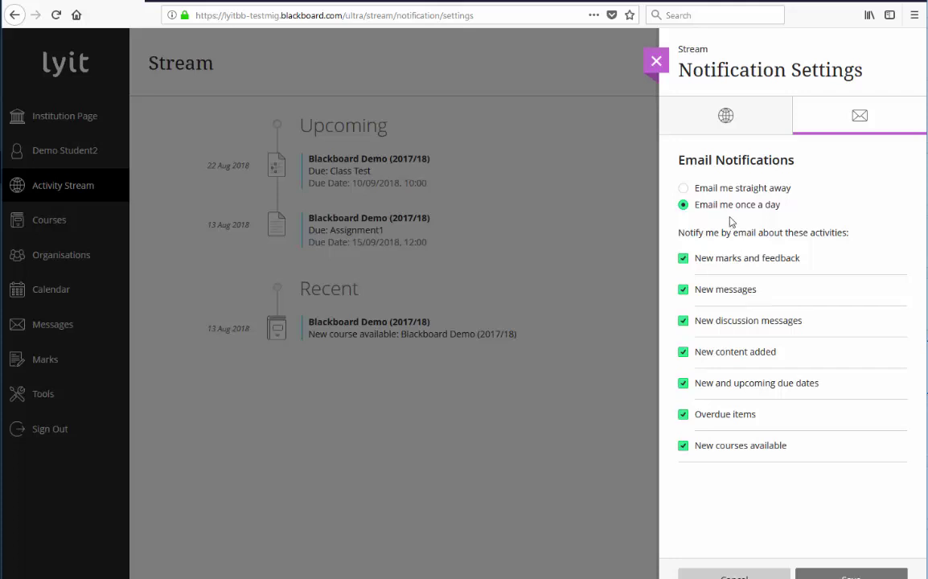
{"action": "left_click", "coordinate": [656, 60]}
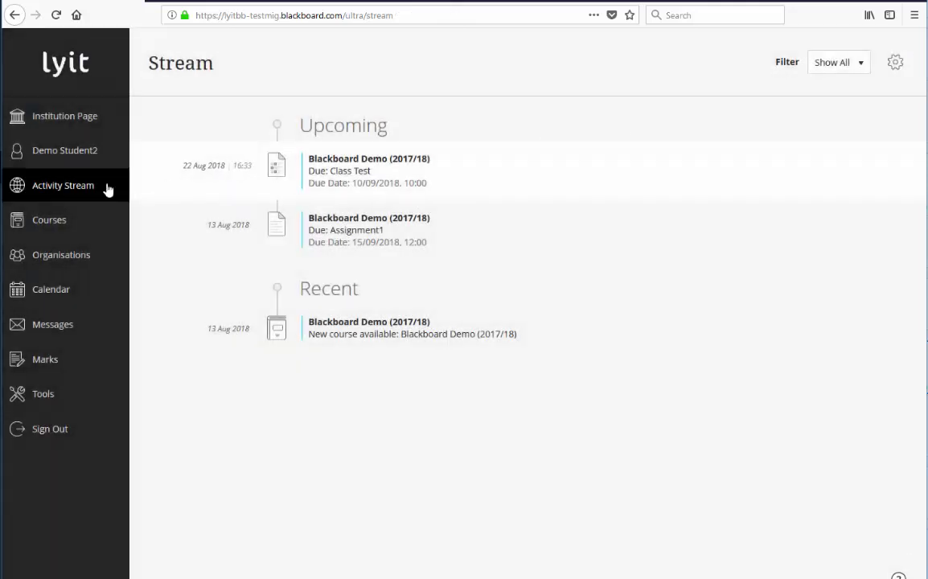
Step: On the Courses page, favourite BISY_BS602, AUDI_BS901 and ADML_HU701, then unfavourite all three
{"action": "left_click", "coordinate": [58, 230]}
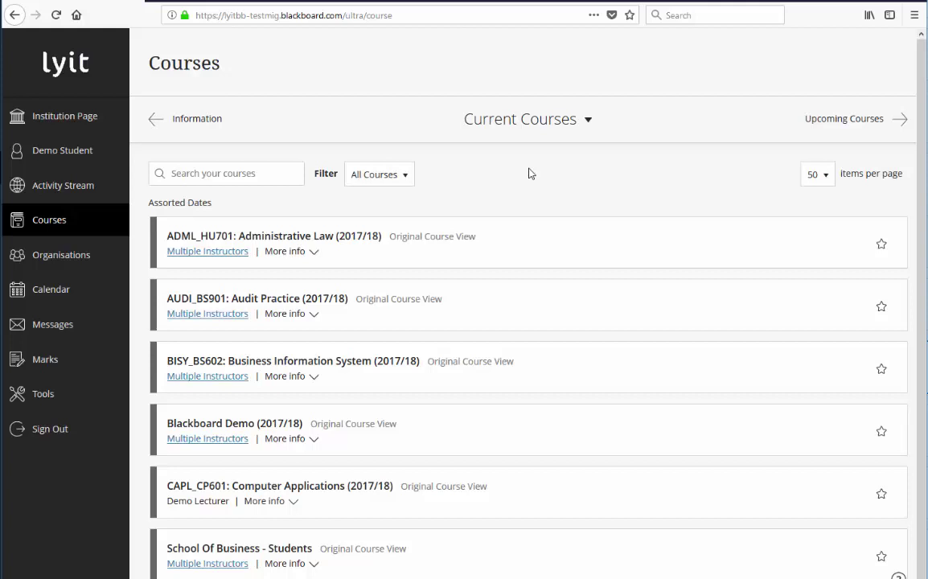
{"action": "left_click", "coordinate": [881, 370]}
{"action": "left_click", "coordinate": [882, 405]}
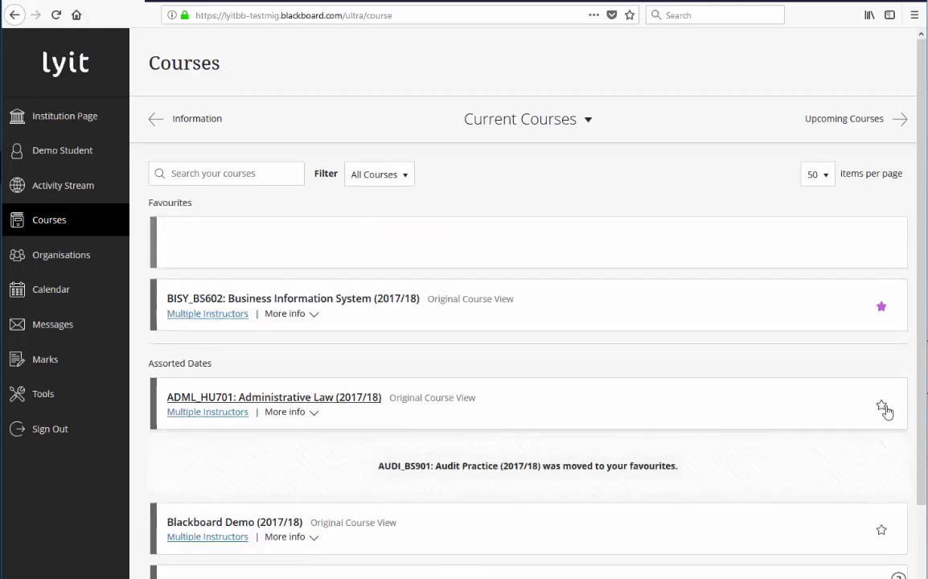
{"action": "left_click", "coordinate": [882, 406]}
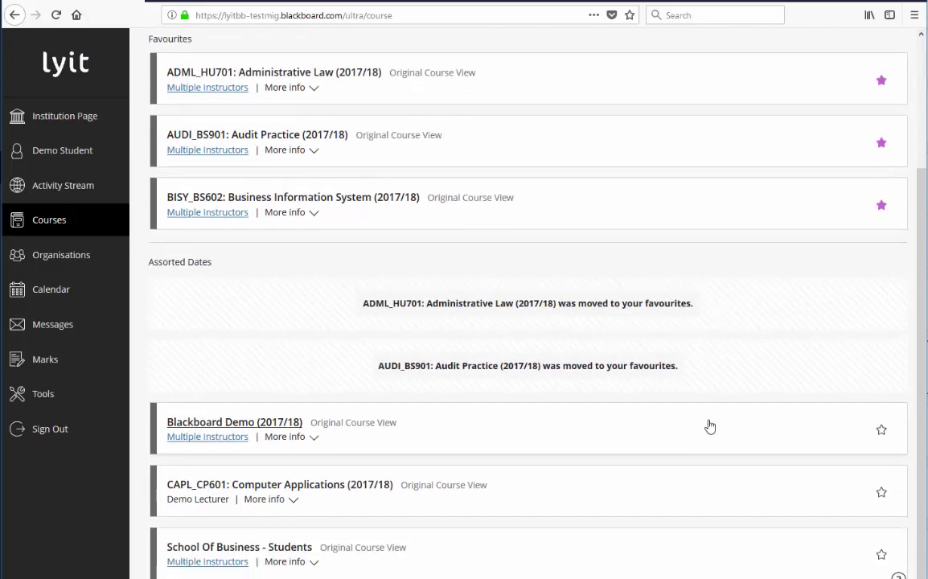
{"action": "left_click", "coordinate": [881, 245]}
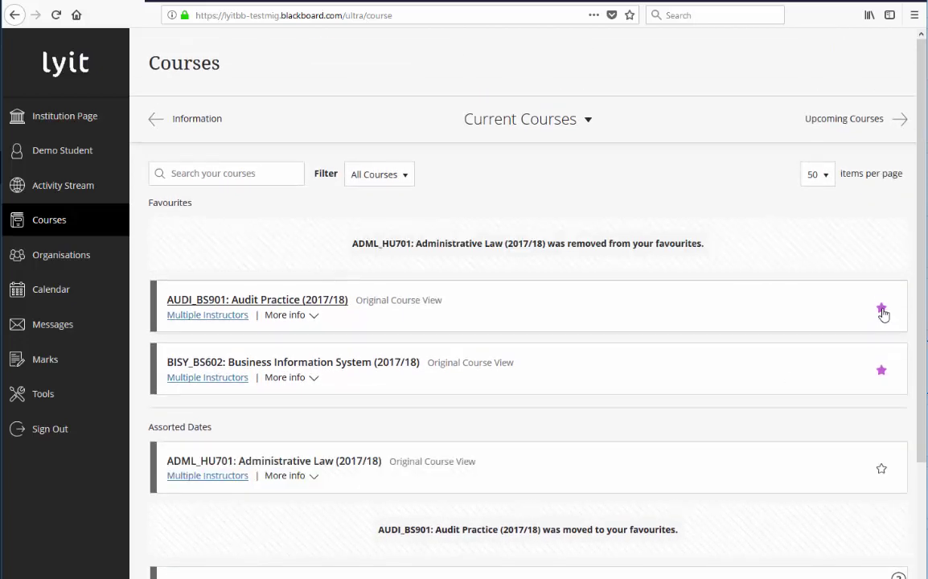
{"action": "left_click", "coordinate": [882, 309]}
{"action": "left_click", "coordinate": [882, 367]}
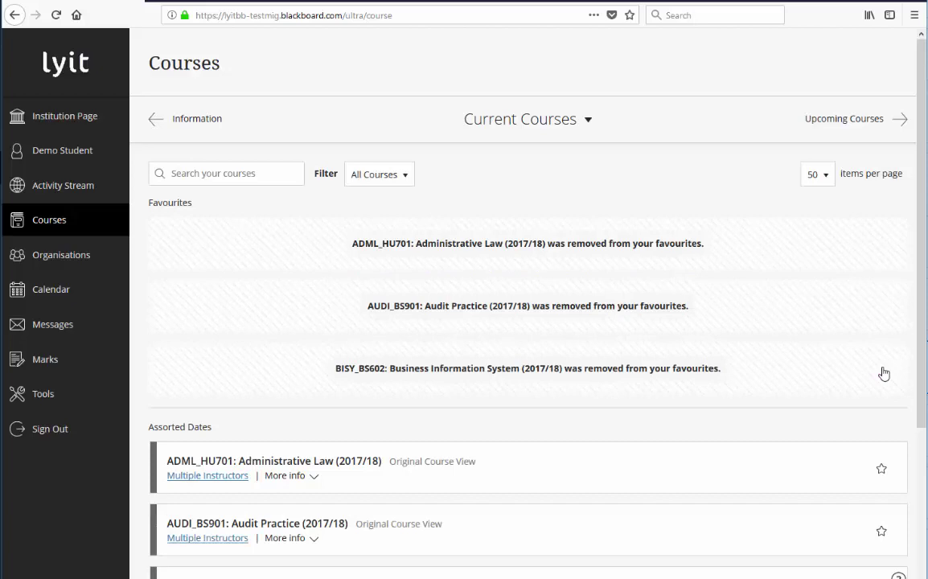
Step: Search the course list for 'demo', then clear the search text
{"action": "scroll", "coordinate": [646, 393], "scroll_direction": "down", "scroll_amount": 3}
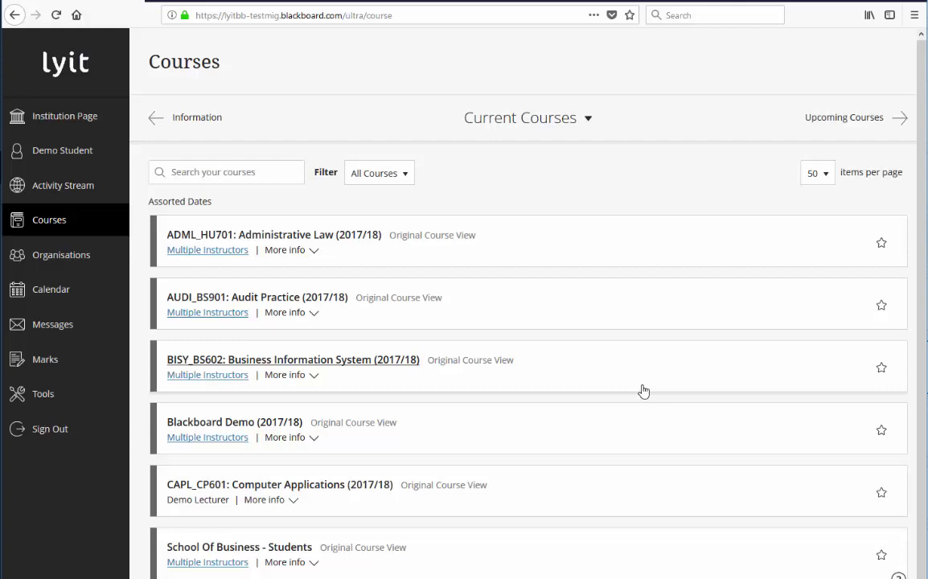
{"action": "left_click", "coordinate": [244, 172]}
{"action": "type", "text": "demo"}
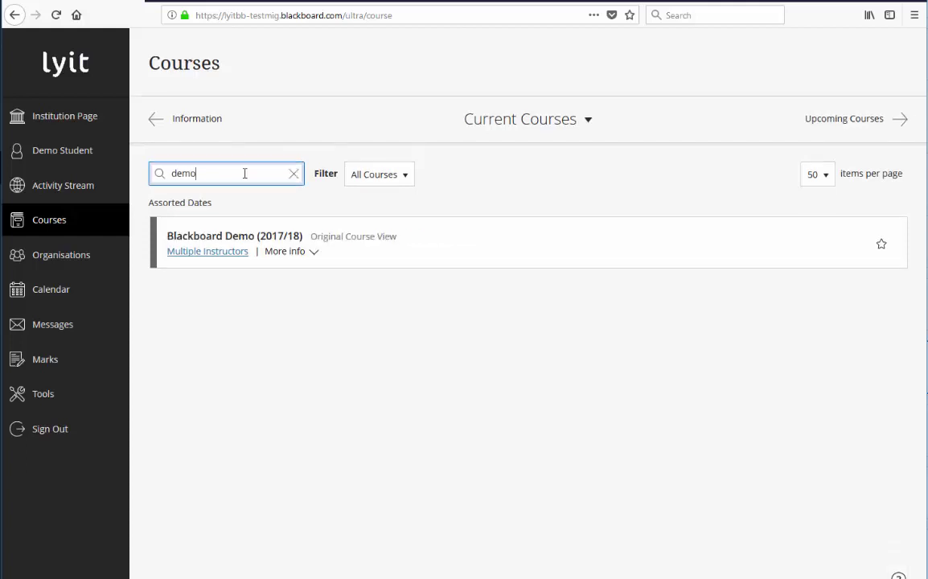
{"action": "key", "text": "BackSpace"}
{"action": "key", "text": "BackSpace"}
{"action": "key", "text": "BackSpace"}
{"action": "key", "text": "BackSpace"}
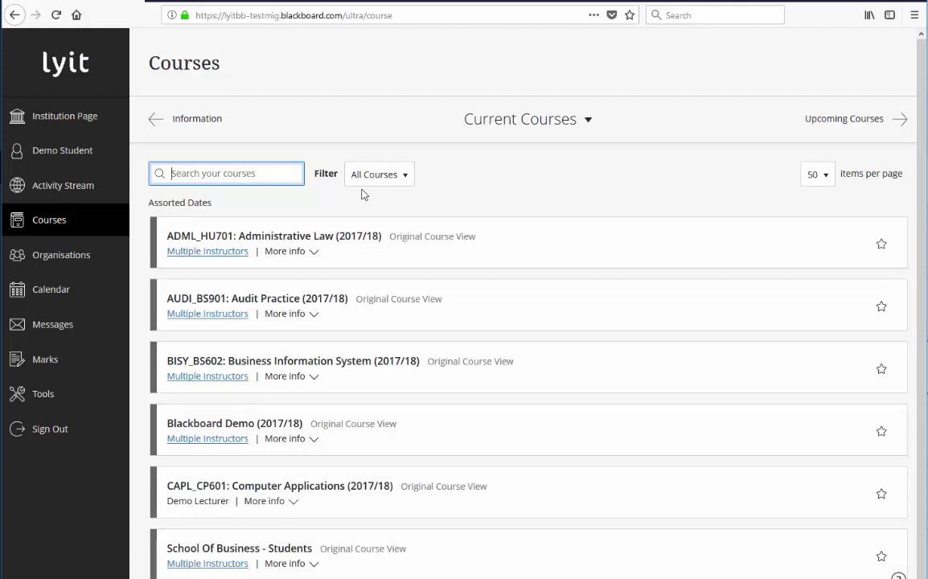
Step: Open the Blackboard Demo course and expand What's New Assessments and Other new content
{"action": "left_click", "coordinate": [252, 425]}
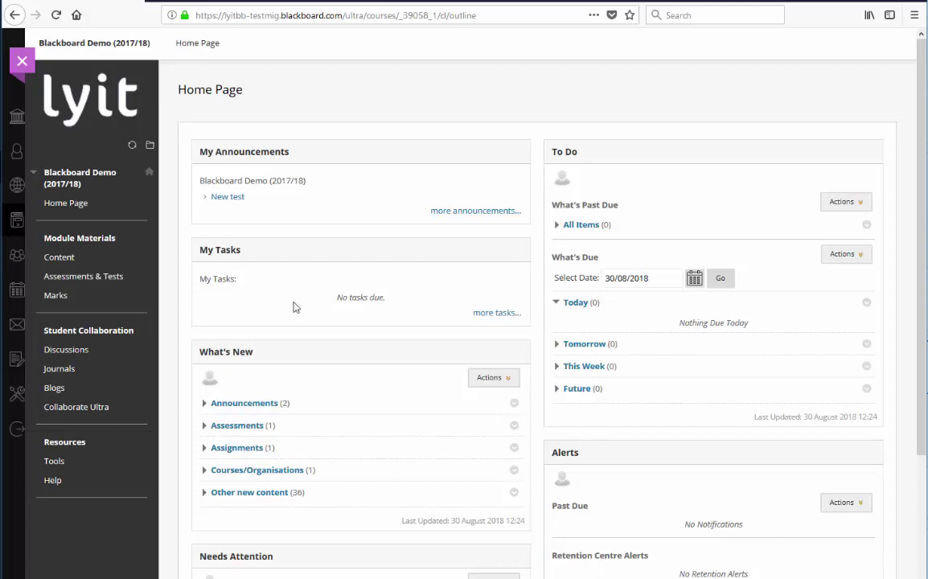
{"action": "scroll", "coordinate": [249, 378], "scroll_direction": "down", "scroll_amount": 2}
{"action": "left_click", "coordinate": [243, 358]}
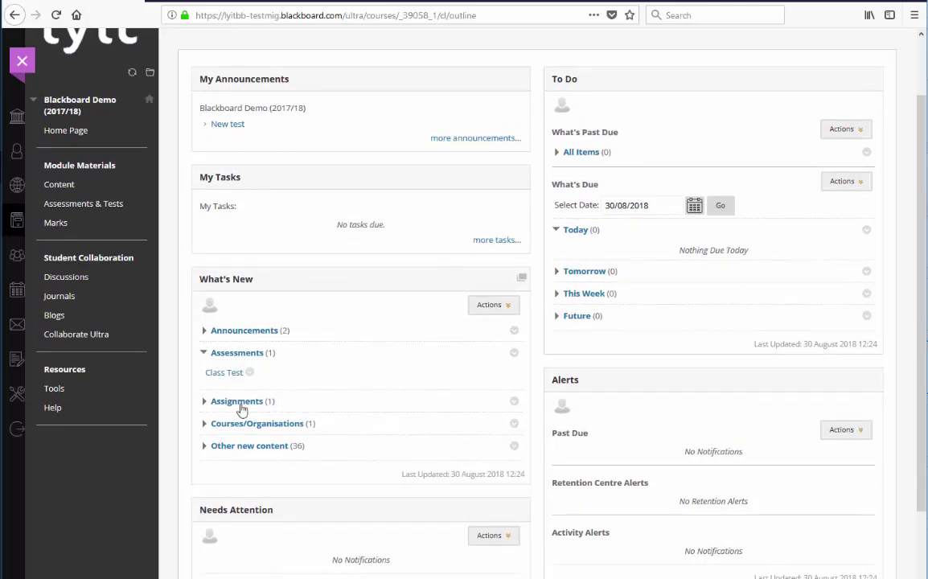
{"action": "left_click", "coordinate": [241, 446]}
{"action": "scroll", "coordinate": [242, 448], "scroll_direction": "down", "scroll_amount": 3}
{"action": "scroll", "coordinate": [241, 448], "scroll_direction": "down", "scroll_amount": 4}
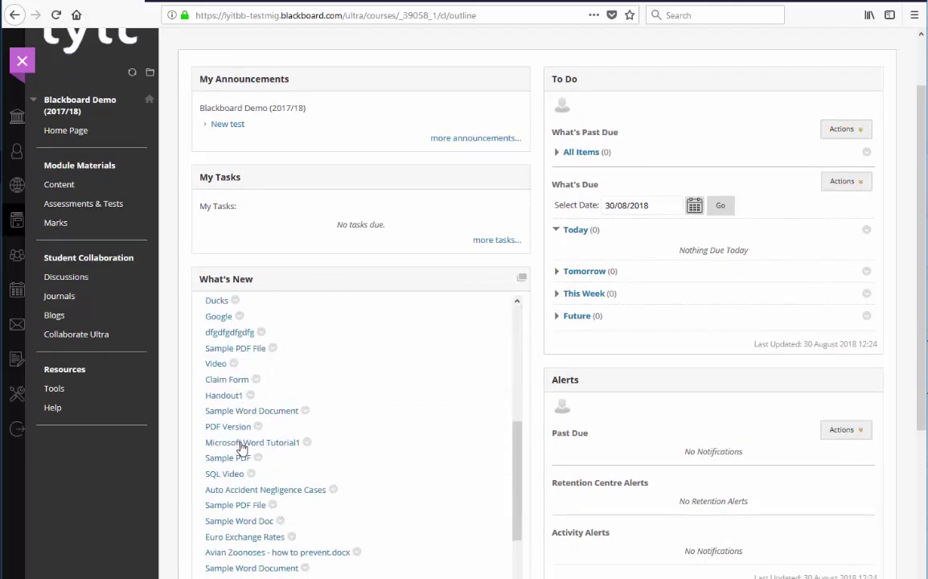
{"action": "scroll", "coordinate": [240, 451], "scroll_direction": "up", "scroll_amount": 6}
{"action": "scroll", "coordinate": [650, 276], "scroll_direction": "up", "scroll_amount": 2}
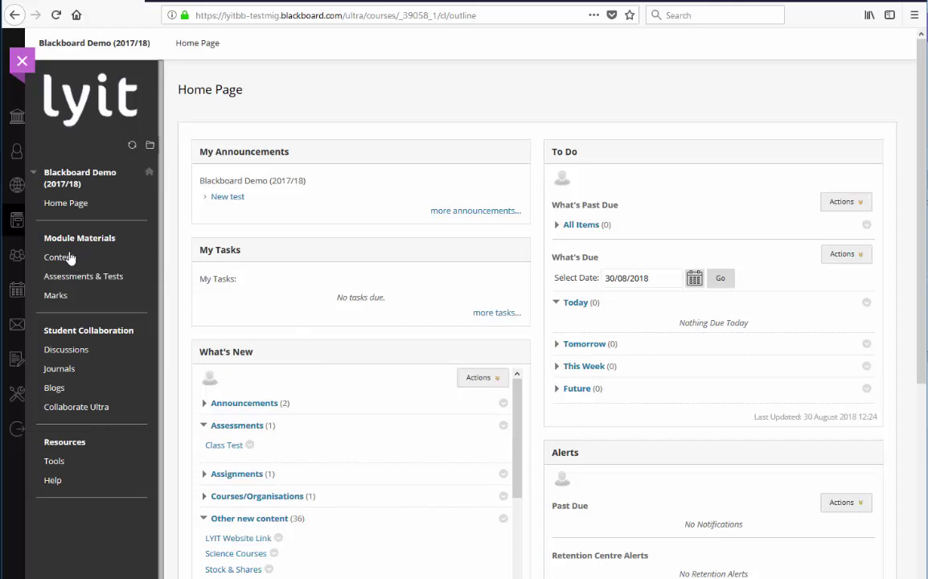
Step: Open Content > Week1 - Introduction, read Handout2, and return to the Week1 page
{"action": "left_click", "coordinate": [70, 257]}
{"action": "left_click", "coordinate": [291, 144]}
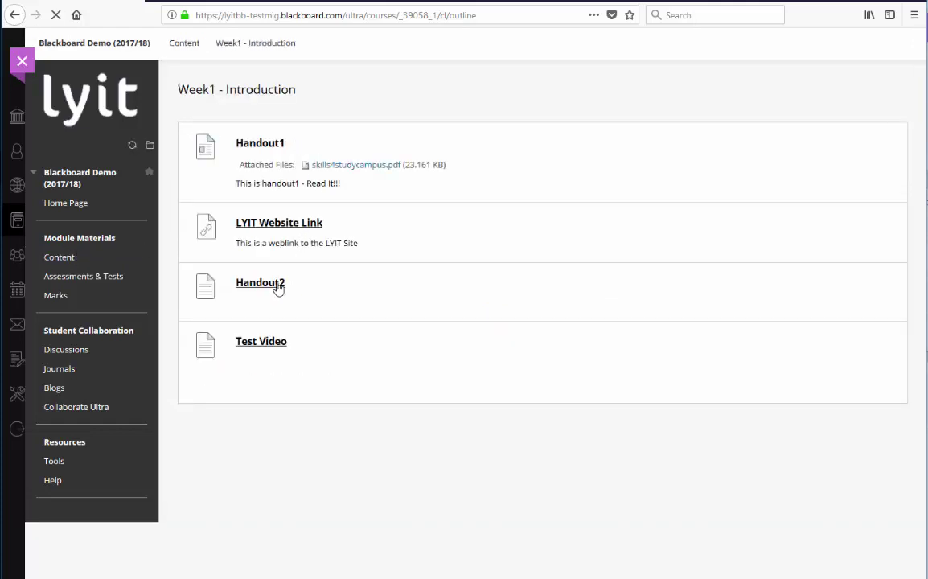
{"action": "left_click", "coordinate": [276, 285]}
{"action": "scroll", "coordinate": [280, 287], "scroll_direction": "down", "scroll_amount": 5}
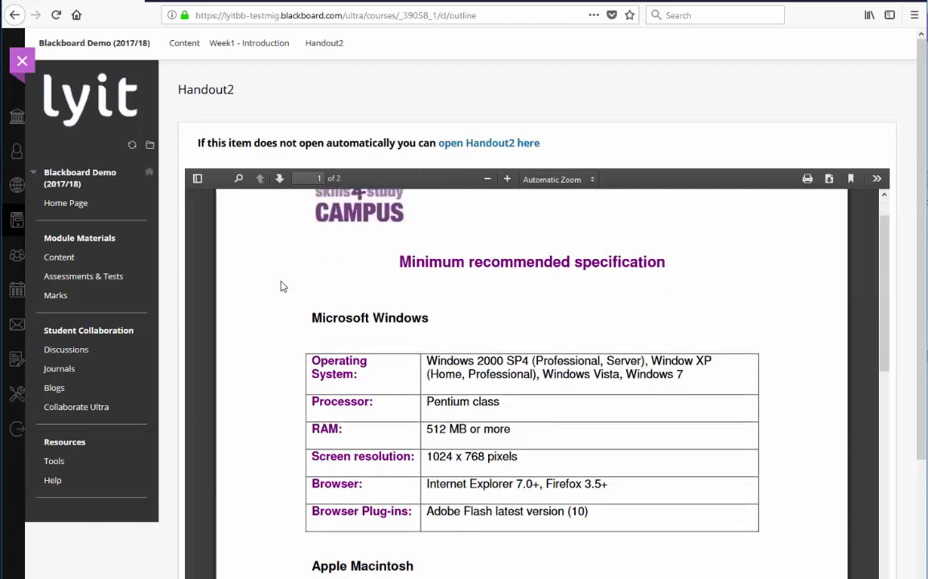
{"action": "left_click", "coordinate": [246, 45]}
Step: Play the Test Video, pausing and resuming it, then close its tab
{"action": "left_click", "coordinate": [266, 344]}
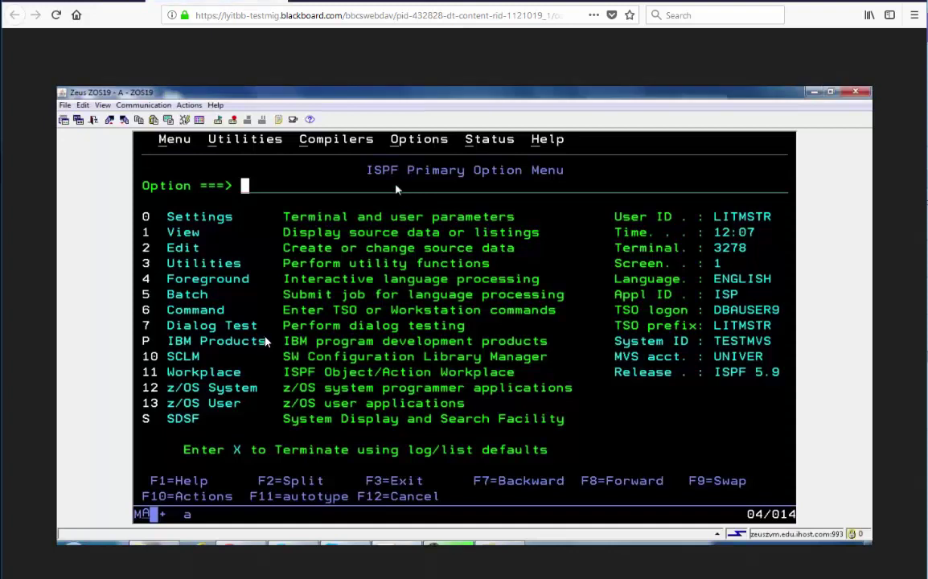
{"action": "left_click", "coordinate": [253, 171]}
{"action": "left_click", "coordinate": [395, 189]}
{"action": "left_click", "coordinate": [274, 2]}
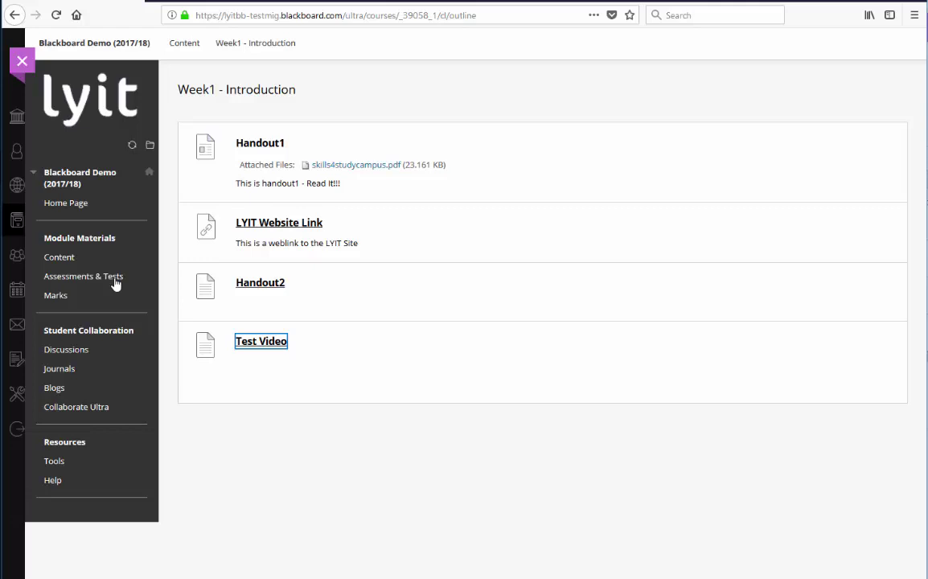
Step: Attach Essay.pdf to Assignment1 under Assessments & Tests, submit it, and return to the list
{"action": "left_click", "coordinate": [115, 283]}
{"action": "left_click", "coordinate": [100, 277]}
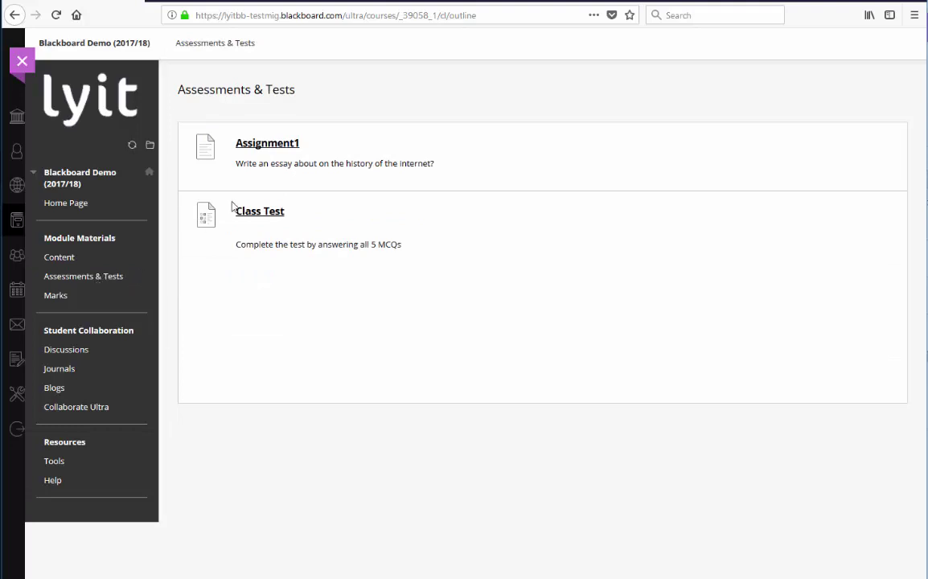
{"action": "left_click", "coordinate": [269, 152]}
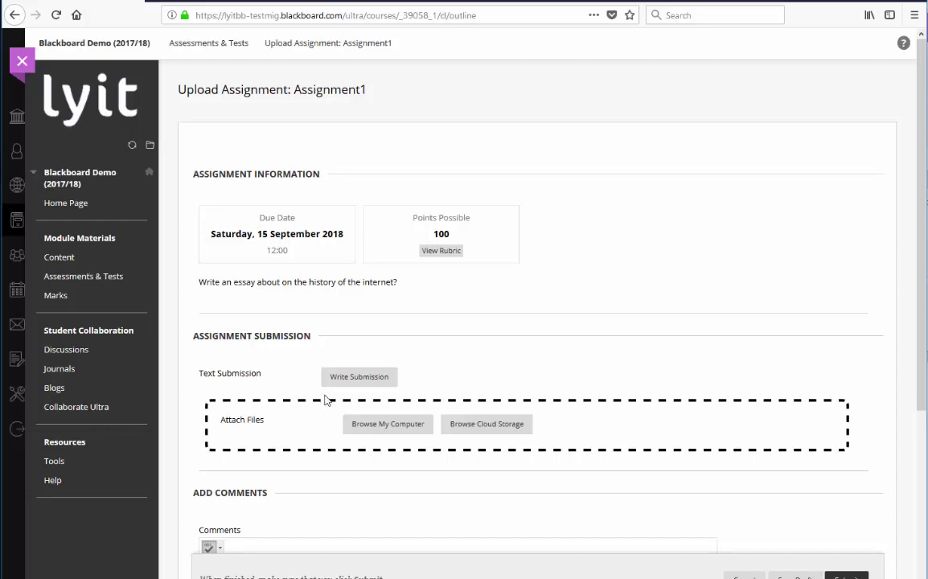
{"action": "left_click", "coordinate": [371, 426]}
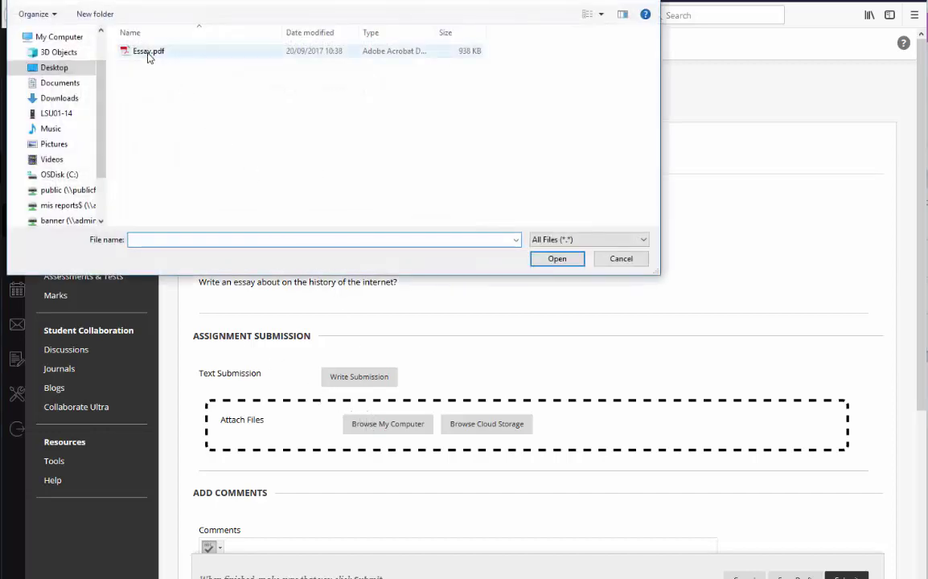
{"action": "double_click", "coordinate": [145, 50]}
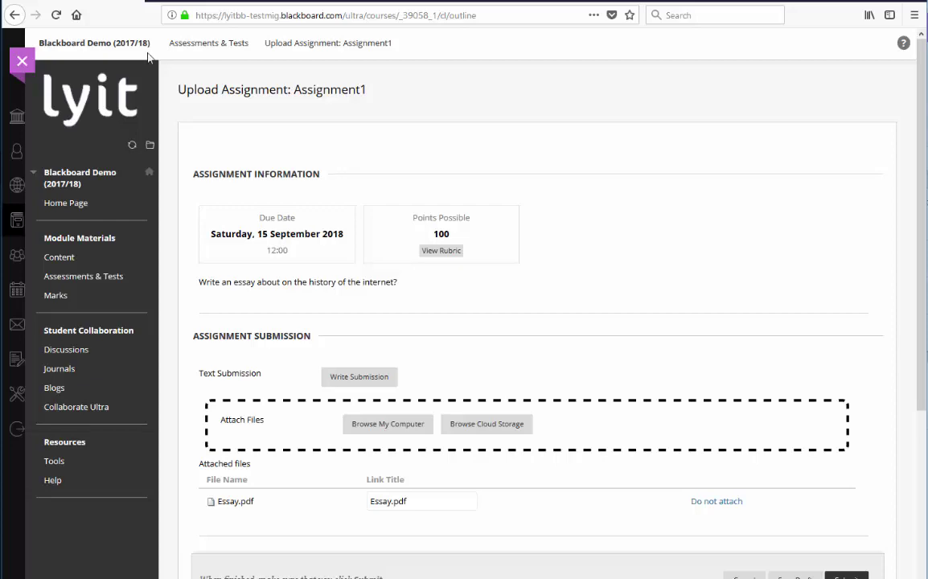
{"action": "scroll", "coordinate": [149, 58], "scroll_direction": "down", "scroll_amount": 3}
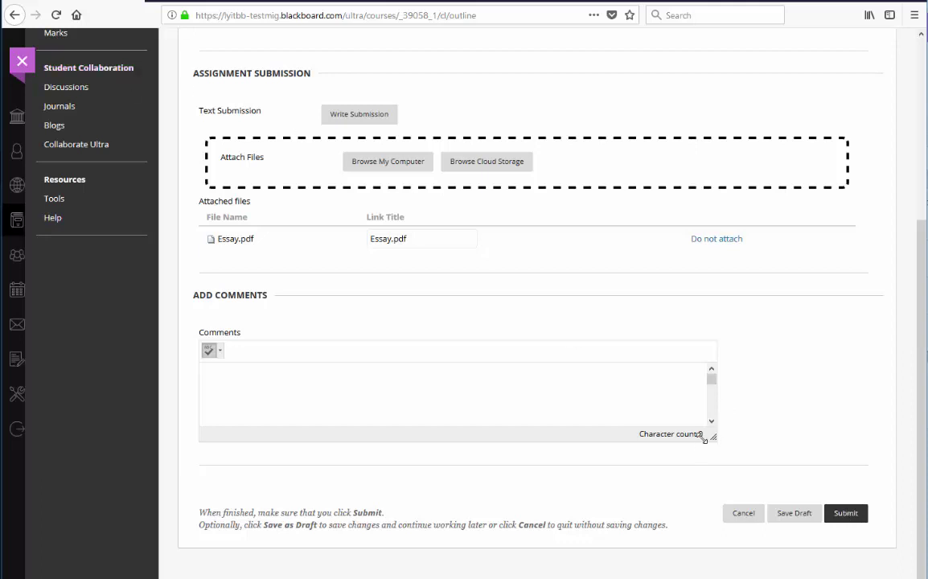
{"action": "left_click", "coordinate": [846, 514]}
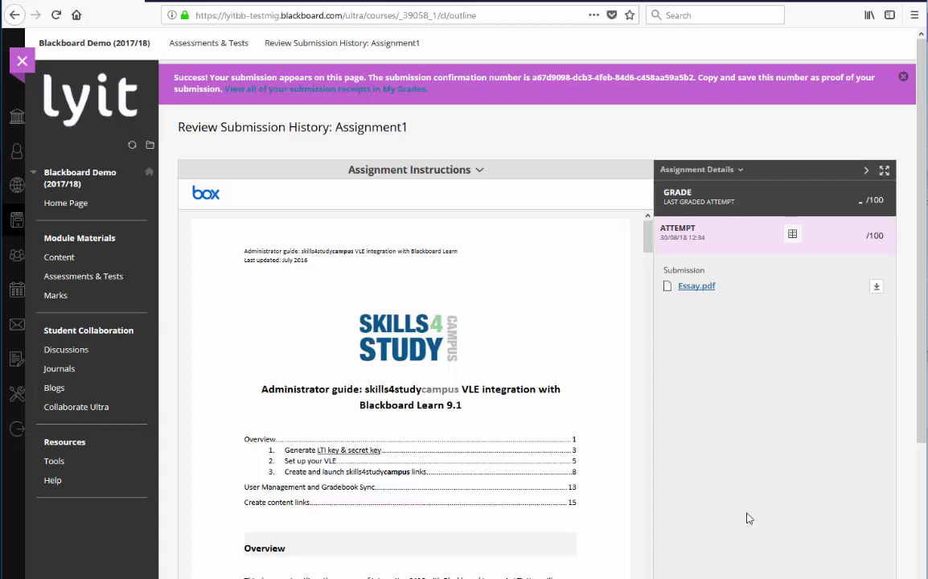
{"action": "left_click", "coordinate": [110, 277]}
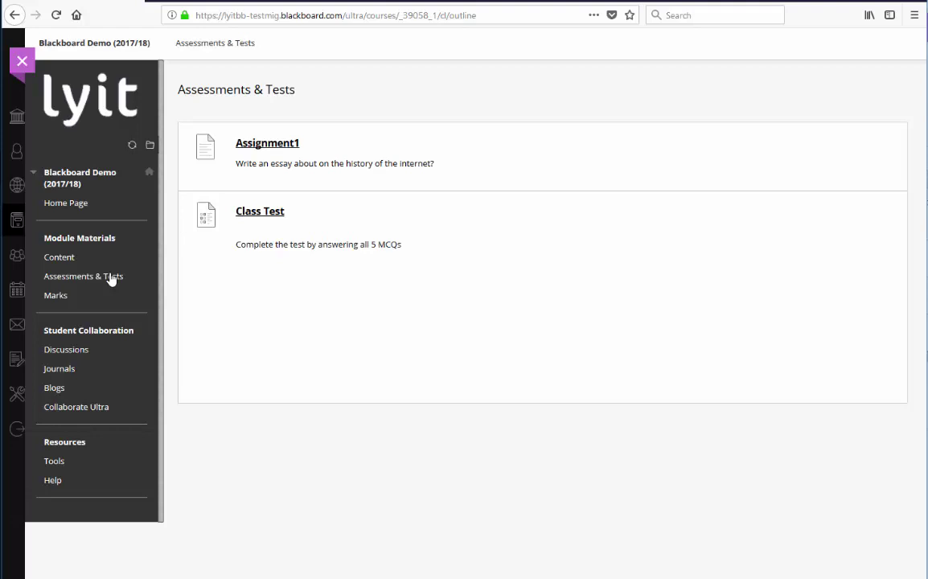
Step: Open the Class Test, begin the timed attempt, and enter the test's access password
{"action": "left_click", "coordinate": [265, 216]}
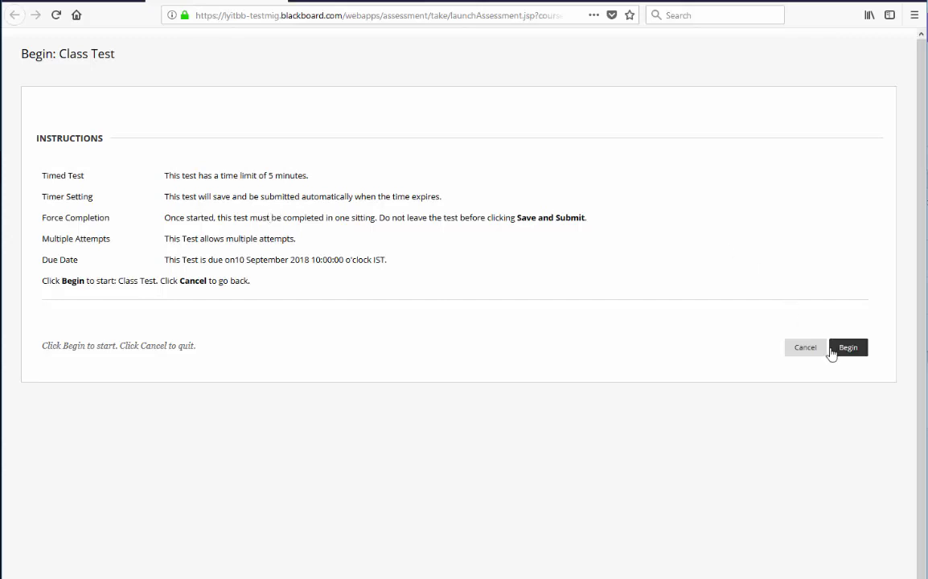
{"action": "left_click", "coordinate": [831, 352]}
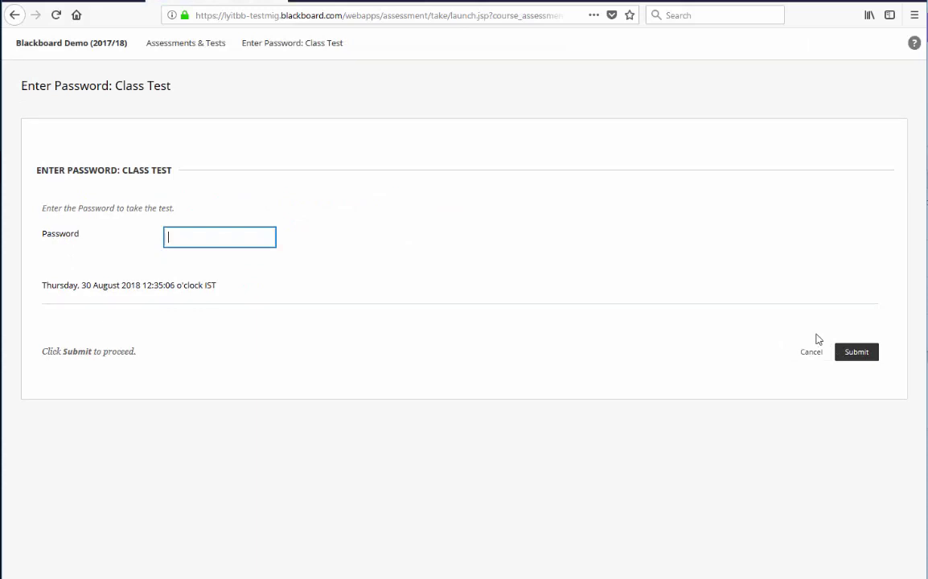
{"action": "type", "text": "test"}
Step: Answer the five questions: isopropyl alcohol, business interruption insurance, True, power conditioner, True
{"action": "left_click", "coordinate": [852, 358]}
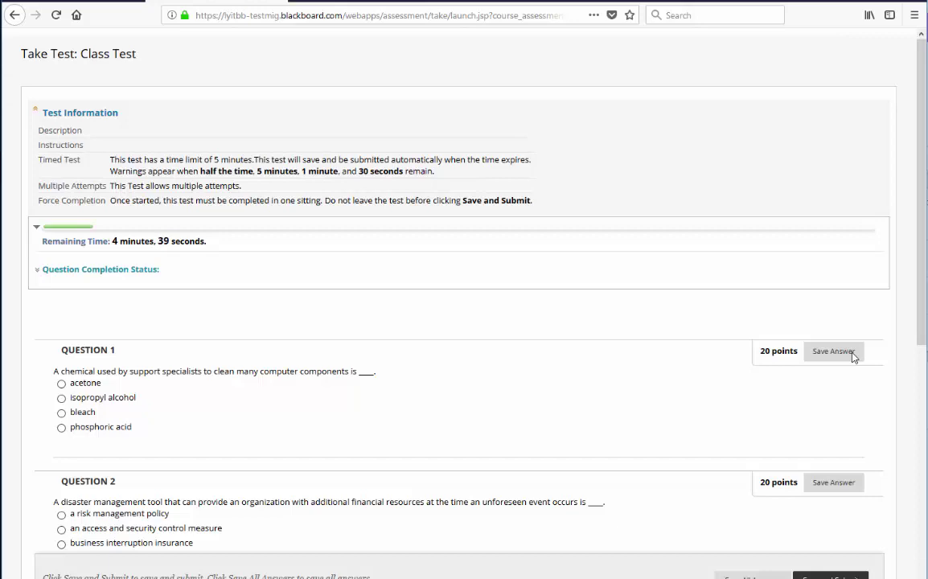
{"action": "scroll", "coordinate": [737, 348], "scroll_direction": "down", "scroll_amount": 3}
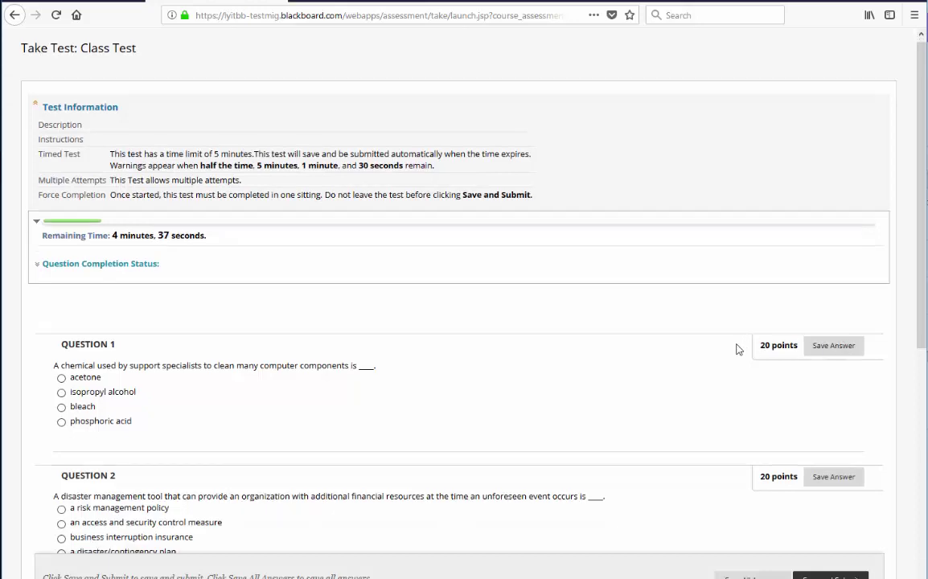
{"action": "left_click", "coordinate": [117, 253]}
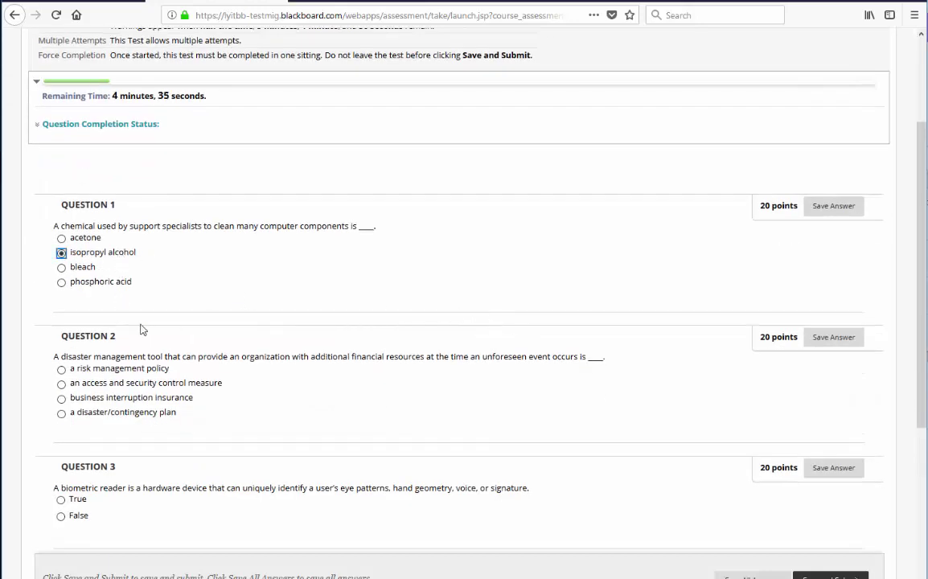
{"action": "scroll", "coordinate": [103, 274], "scroll_direction": "down", "scroll_amount": 3}
{"action": "left_click", "coordinate": [94, 252]}
{"action": "left_click", "coordinate": [79, 355]}
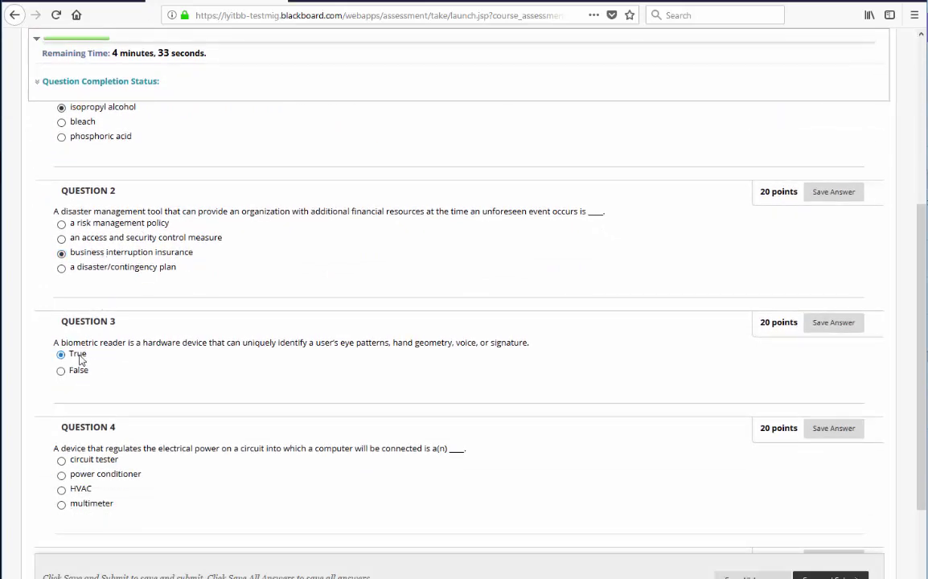
{"action": "scroll", "coordinate": [87, 371], "scroll_direction": "down", "scroll_amount": 1}
{"action": "scroll", "coordinate": [87, 372], "scroll_direction": "down", "scroll_amount": 3}
{"action": "left_click", "coordinate": [80, 333]}
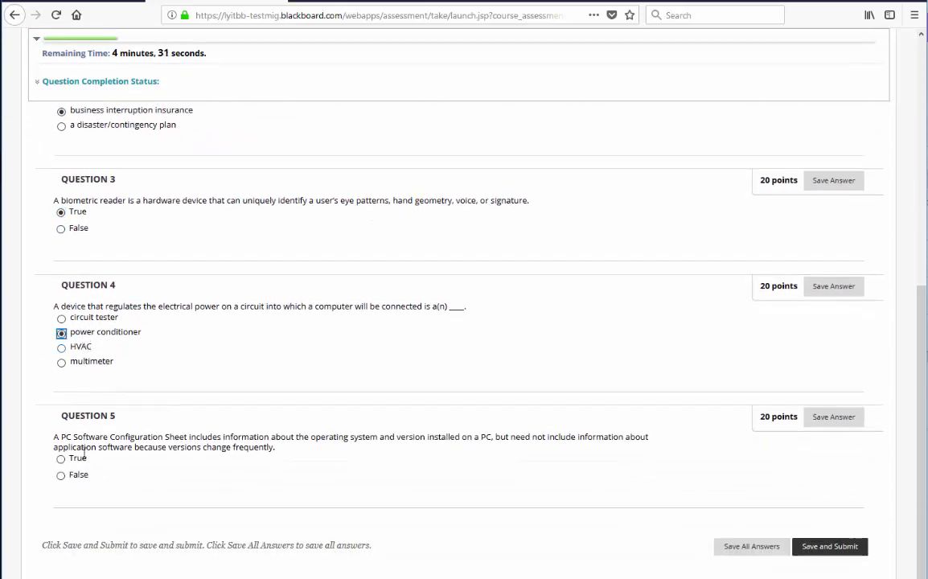
{"action": "left_click", "coordinate": [76, 460]}
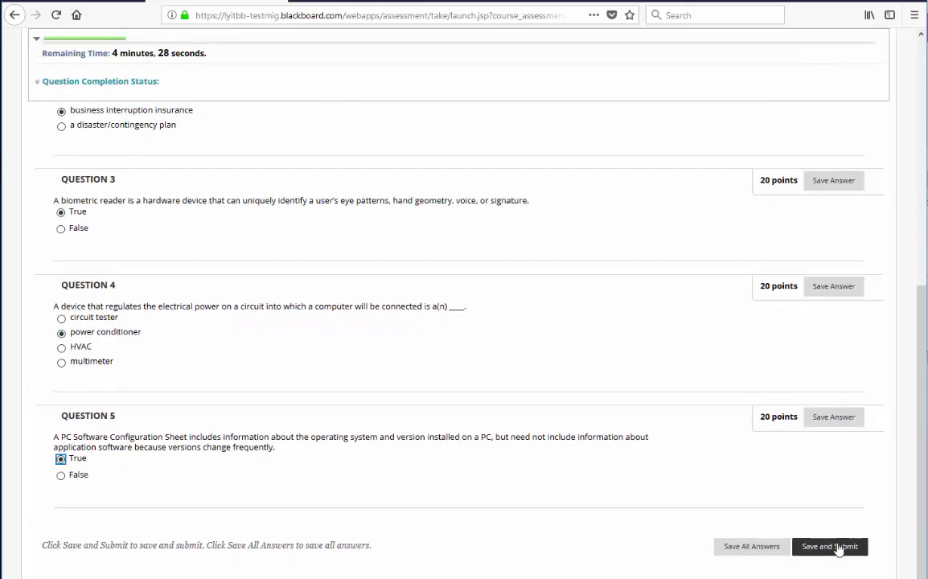
Step: Save and submit the Class Test, confirm, and go on to its results review
{"action": "left_click", "coordinate": [836, 549]}
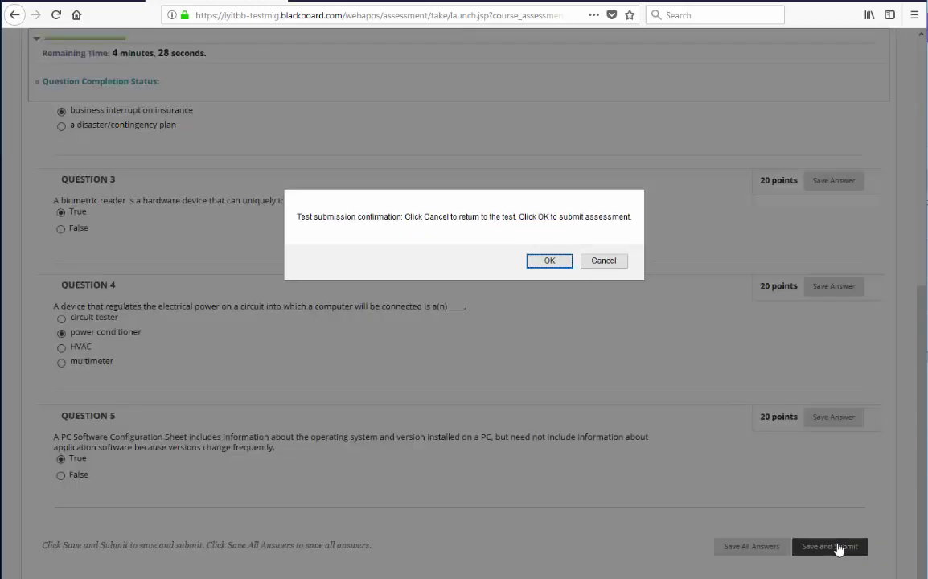
{"action": "left_click", "coordinate": [550, 262]}
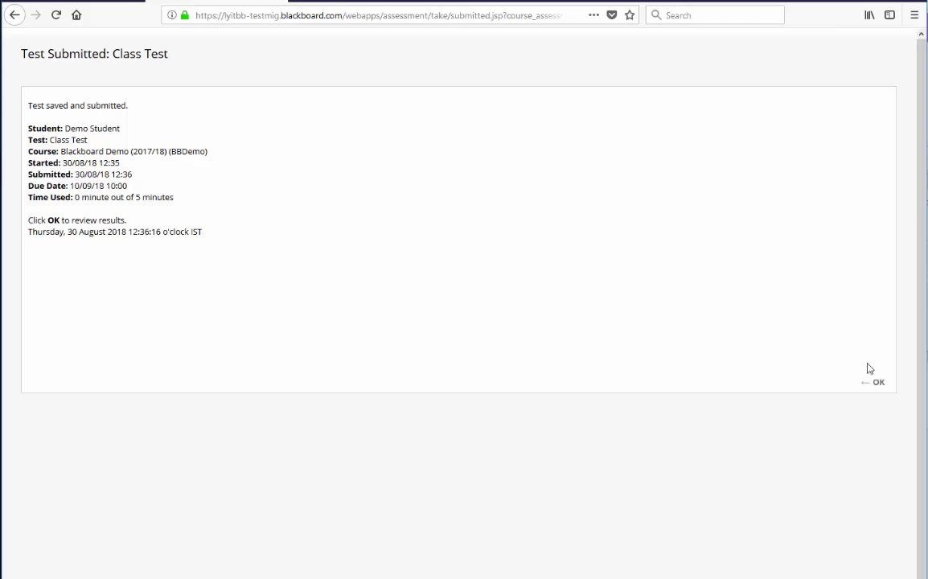
{"action": "left_click", "coordinate": [873, 383]}
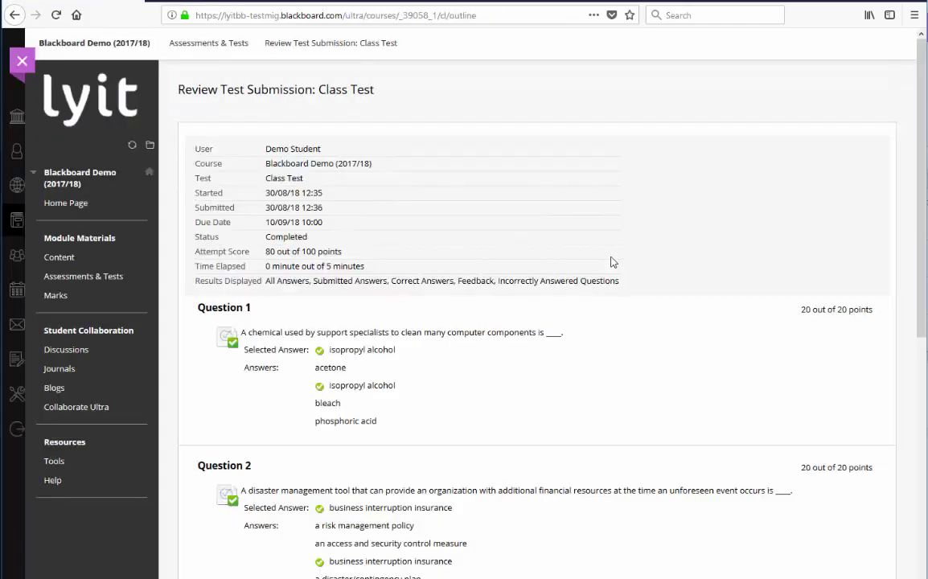
Step: Review the attempt score of 80 out of 100 and the answers, then close the review
{"action": "scroll", "coordinate": [611, 261], "scroll_direction": "down", "scroll_amount": 3}
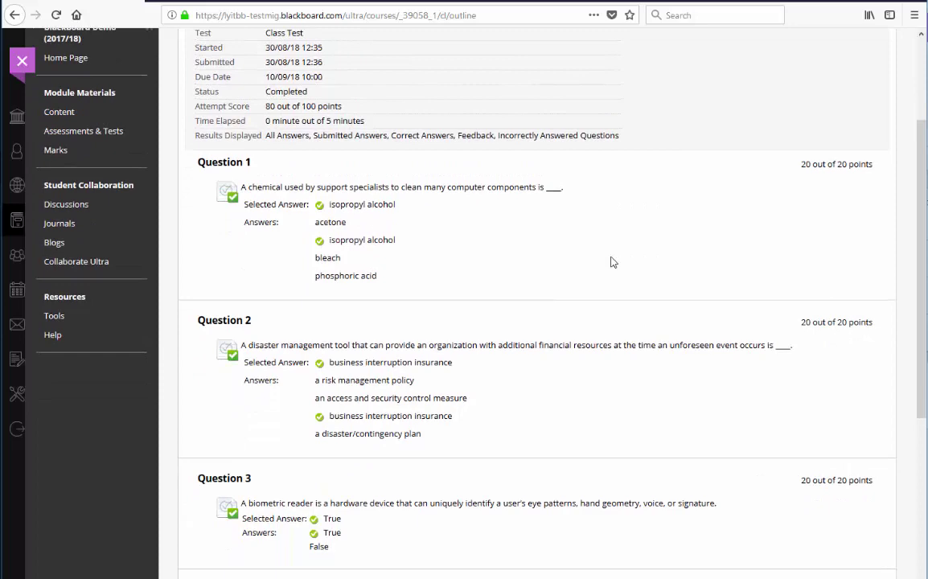
{"action": "scroll", "coordinate": [611, 261], "scroll_direction": "down", "scroll_amount": 2}
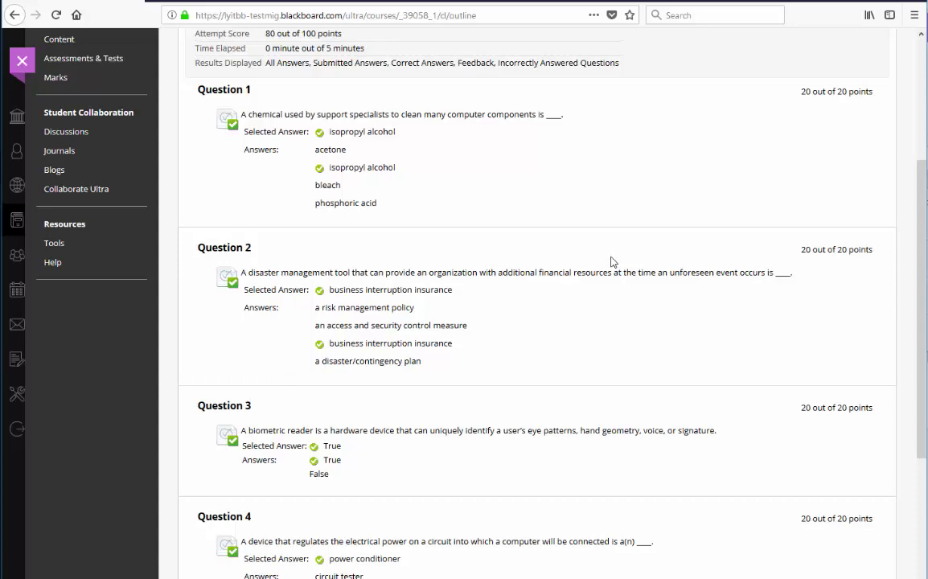
{"action": "scroll", "coordinate": [611, 261], "scroll_direction": "down", "scroll_amount": 5}
{"action": "scroll", "coordinate": [611, 261], "scroll_direction": "up", "scroll_amount": 10}
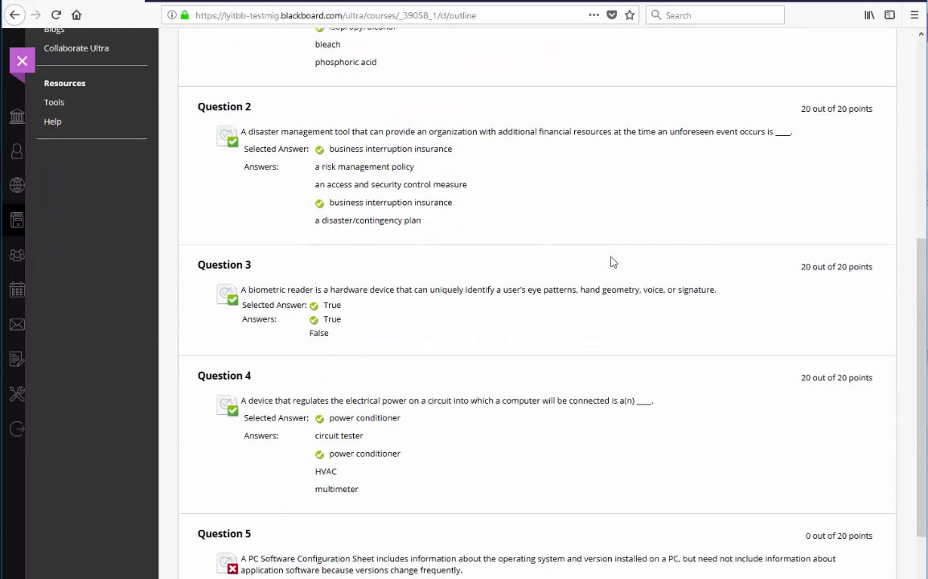
{"action": "left_click_drag", "start_coordinate": [345, 253], "coordinate": [266, 253]}
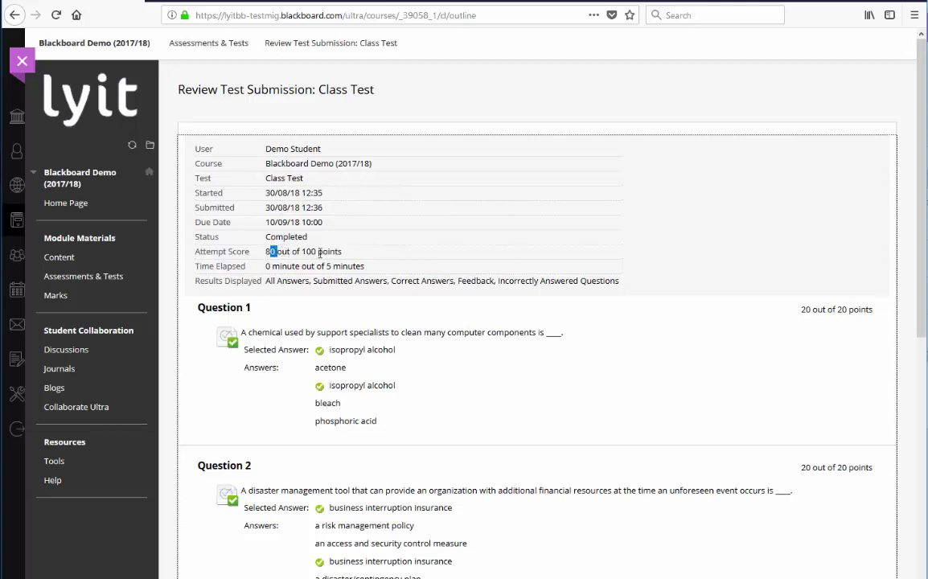
{"action": "left_click_drag", "start_coordinate": [347, 253], "coordinate": [248, 253]}
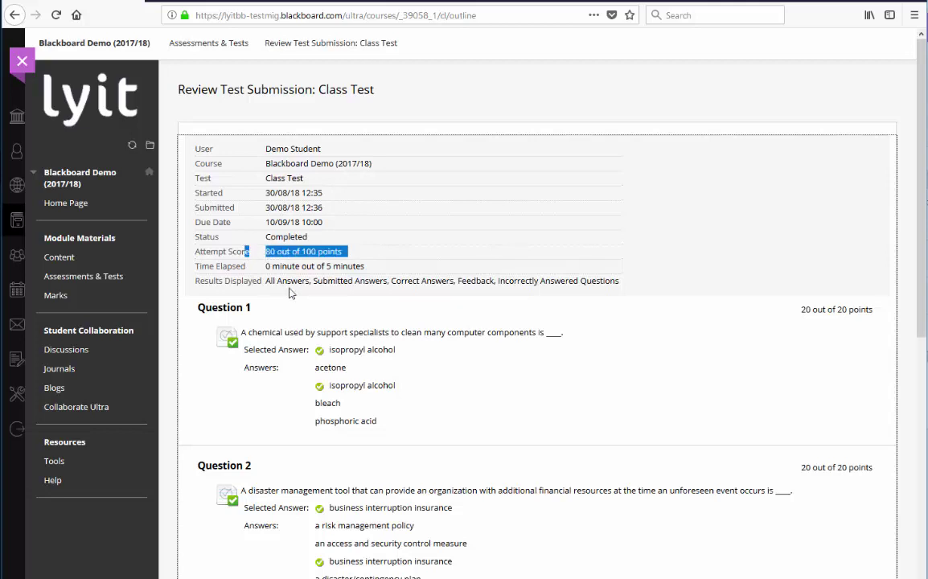
{"action": "left_click", "coordinate": [291, 293]}
{"action": "scroll", "coordinate": [291, 293], "scroll_direction": "down", "scroll_amount": 5}
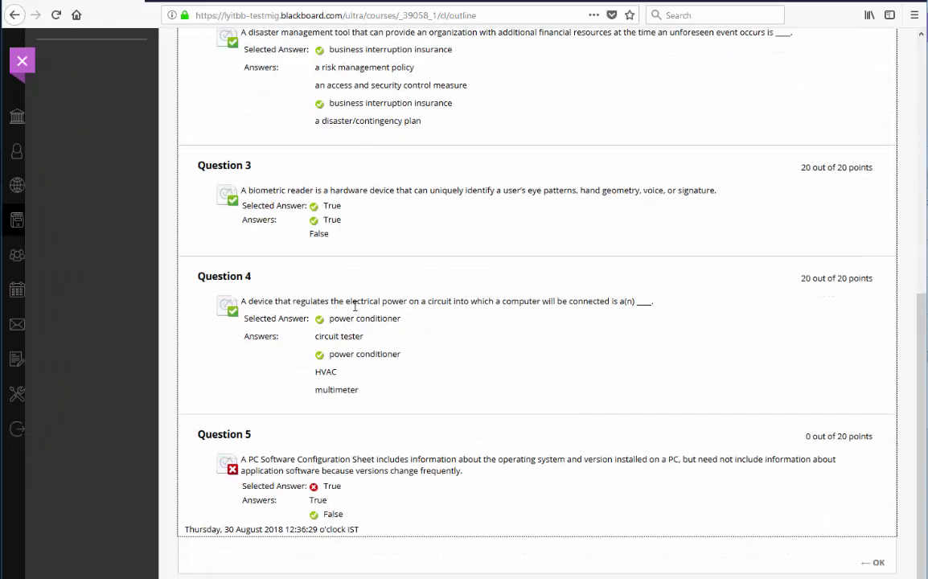
{"action": "left_click", "coordinate": [875, 562]}
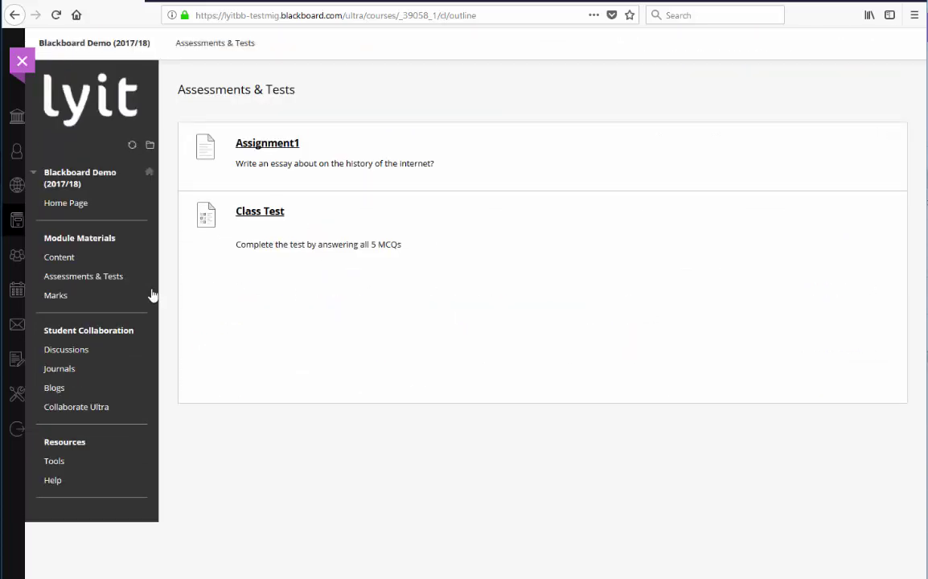
Step: Review the graded Class Test attempt in My Grades, confirming its 80.00/100 mark
{"action": "left_click", "coordinate": [55, 295]}
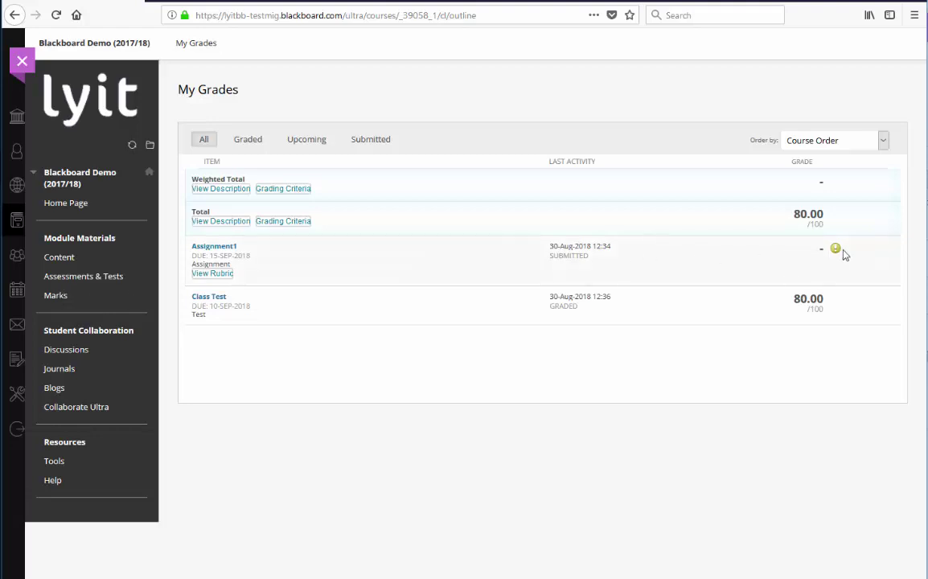
{"action": "mouse_move", "coordinate": [834, 254]}
{"action": "left_click", "coordinate": [215, 297]}
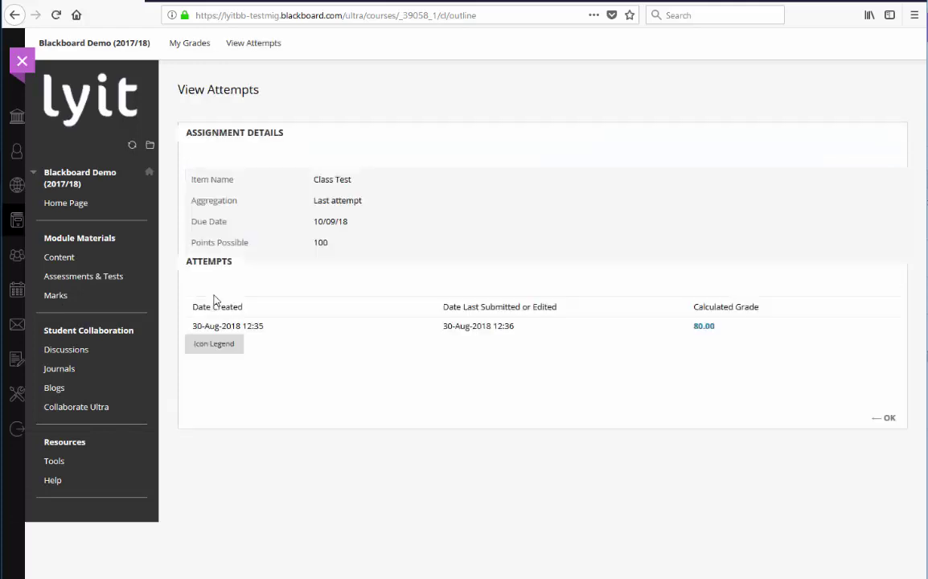
{"action": "left_click", "coordinate": [704, 326]}
{"action": "scroll", "coordinate": [707, 330], "scroll_direction": "down", "scroll_amount": 6}
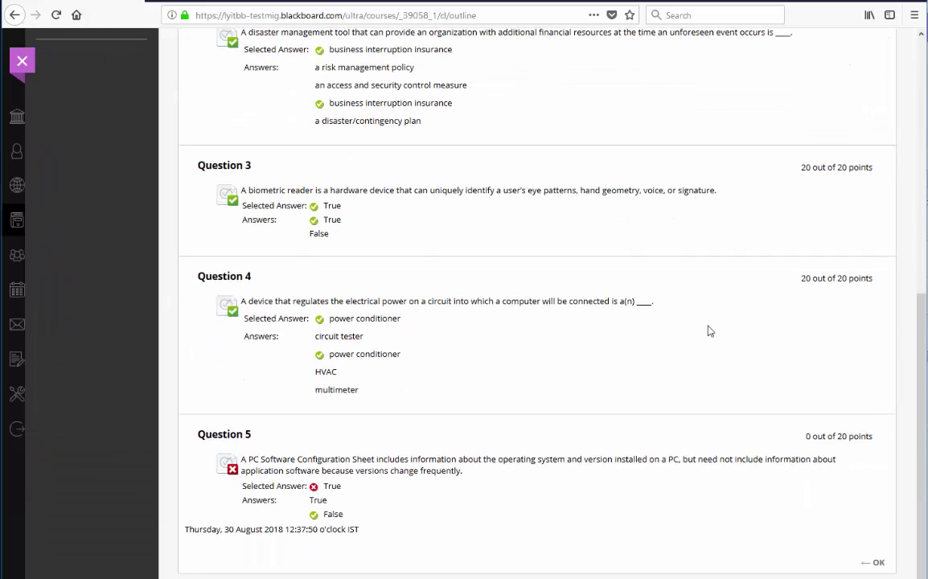
{"action": "left_click", "coordinate": [877, 562]}
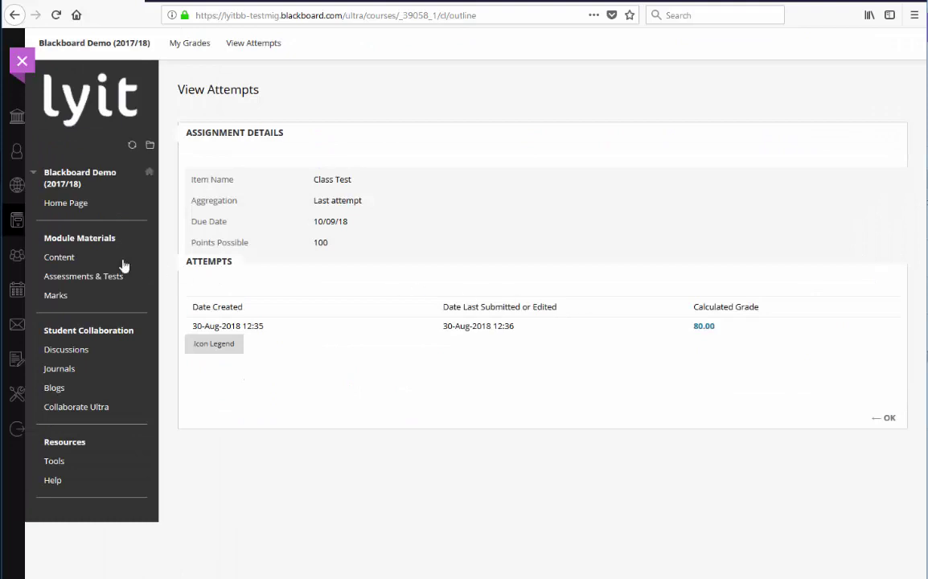
{"action": "left_click", "coordinate": [56, 296]}
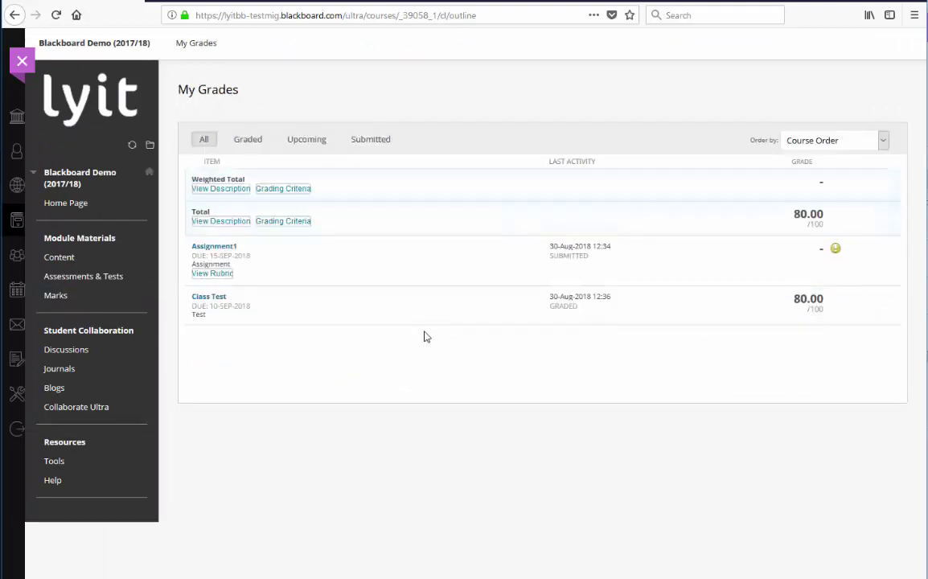
Step: Start a 'RE: Ideas' reply in the Project Proposals forum, then head to Collaborate Ultra
{"action": "left_click", "coordinate": [78, 353]}
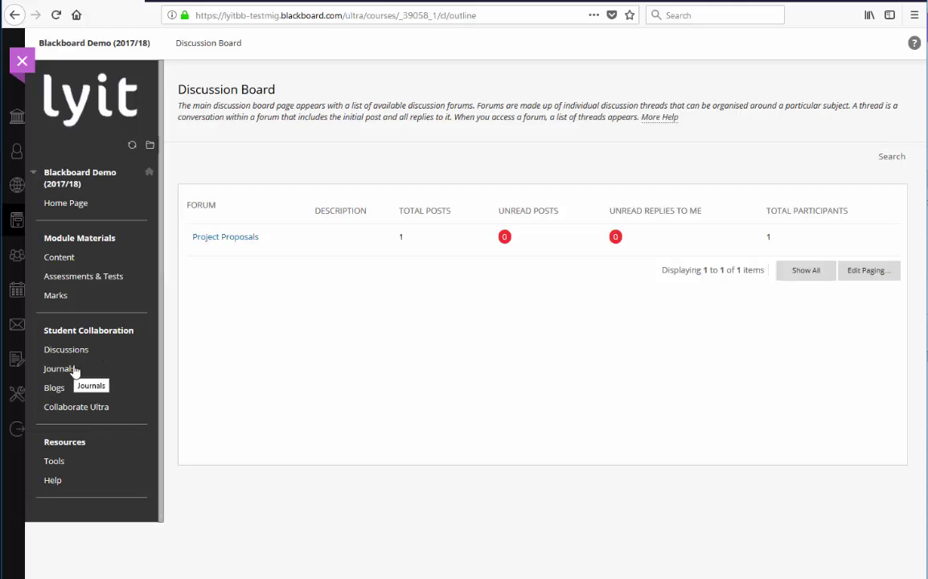
{"action": "left_click", "coordinate": [215, 240]}
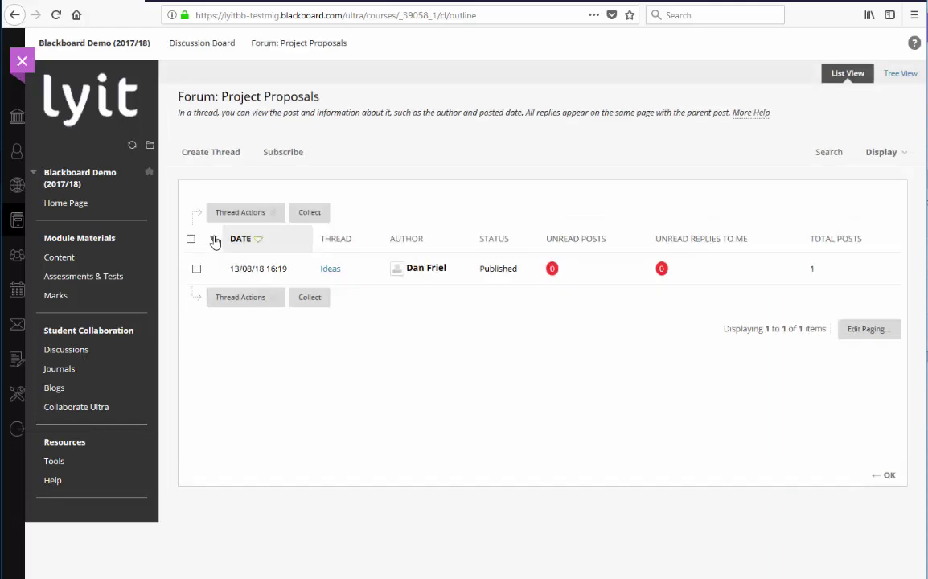
{"action": "left_click", "coordinate": [326, 273]}
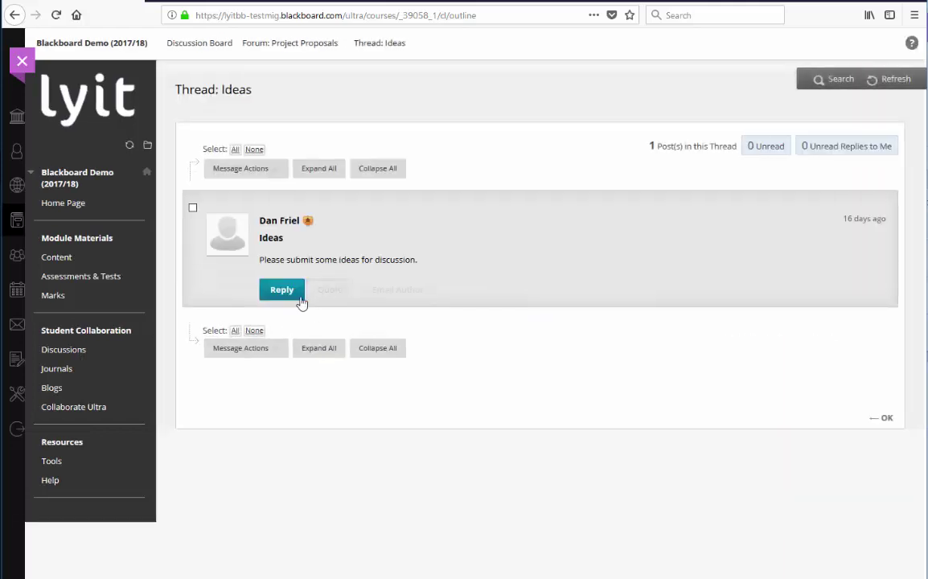
{"action": "left_click", "coordinate": [283, 294]}
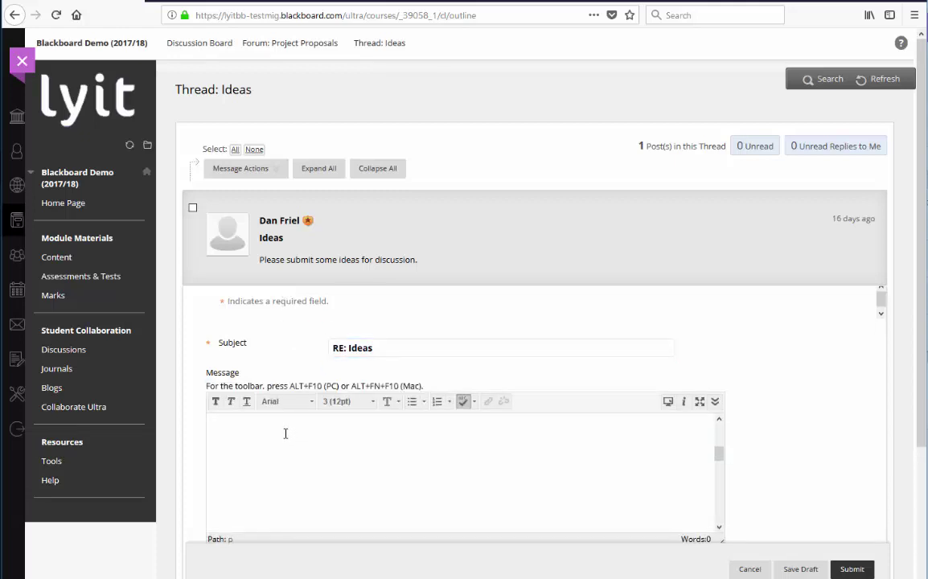
{"action": "scroll", "coordinate": [303, 433], "scroll_direction": "down", "scroll_amount": 3}
{"action": "left_click", "coordinate": [81, 406]}
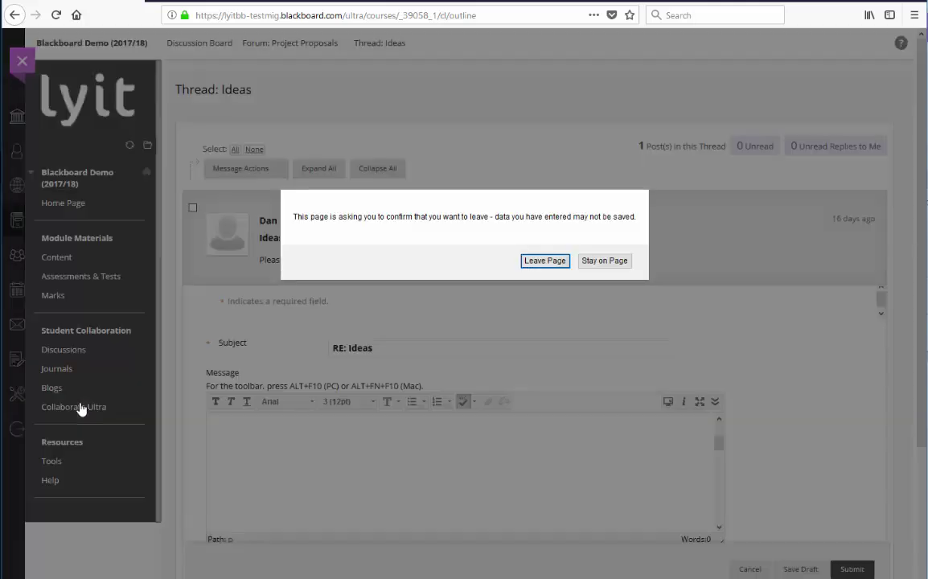
Step: Discard the unsent reply and join the Collaborate Room session
{"action": "left_click", "coordinate": [547, 262]}
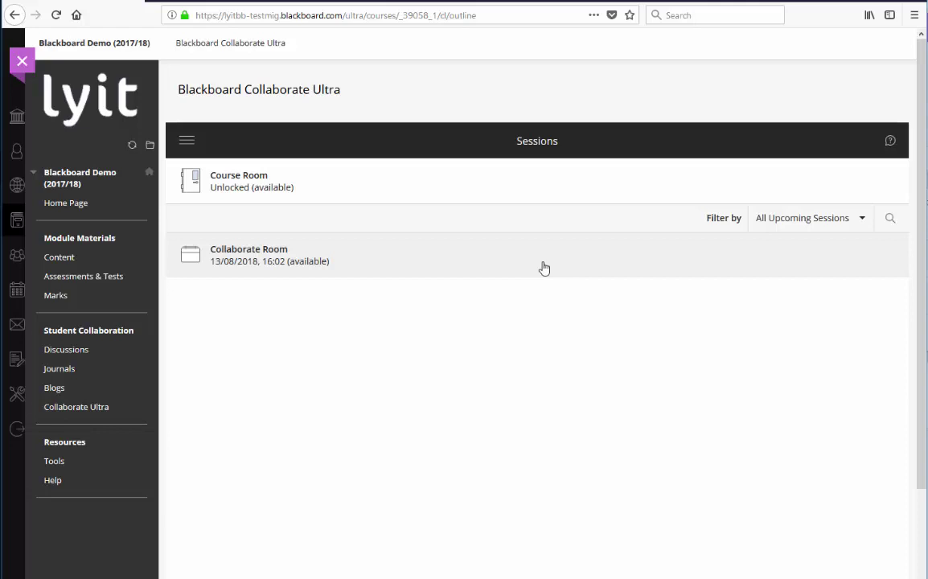
{"action": "left_click", "coordinate": [310, 261]}
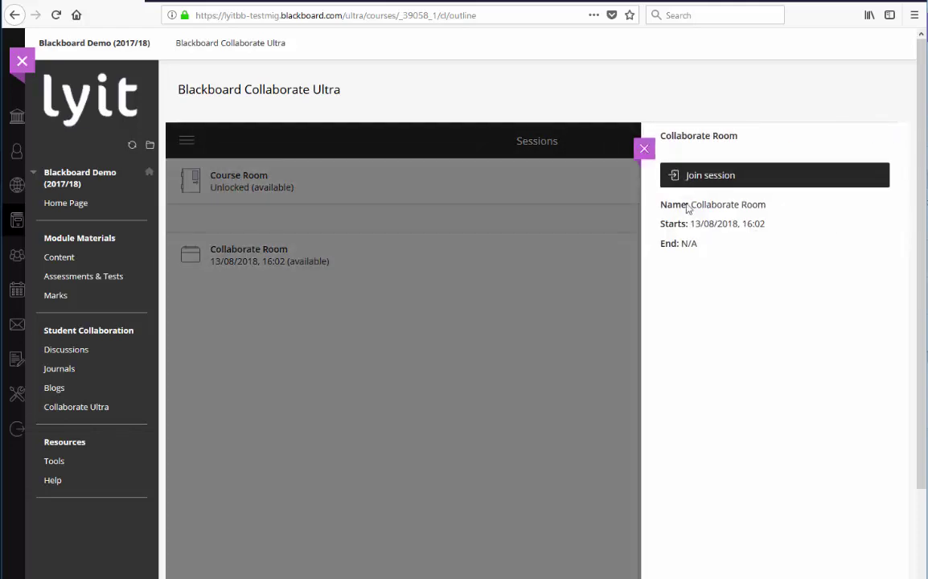
{"action": "left_click", "coordinate": [706, 178]}
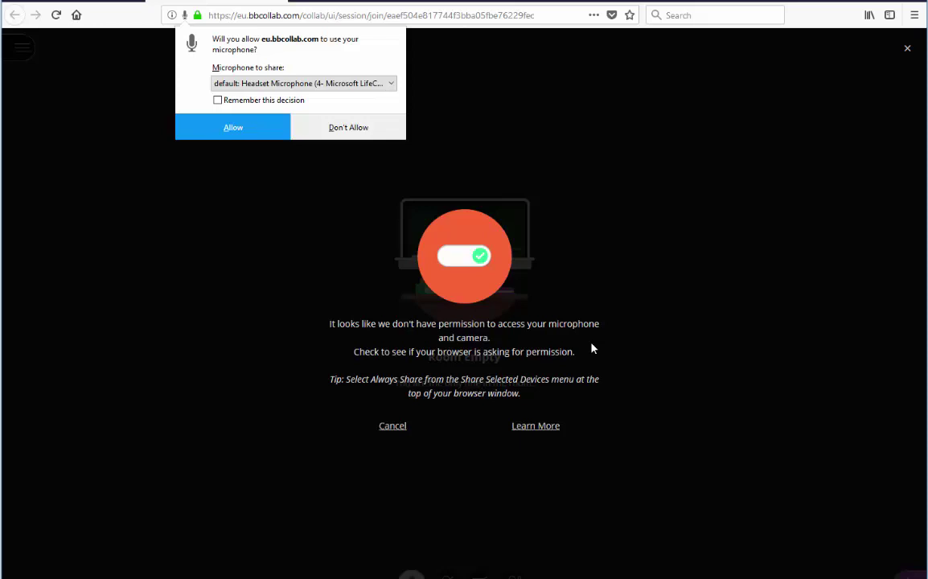
Step: Allow microphone and camera access and confirm both the audio and video tests work
{"action": "left_click", "coordinate": [247, 135]}
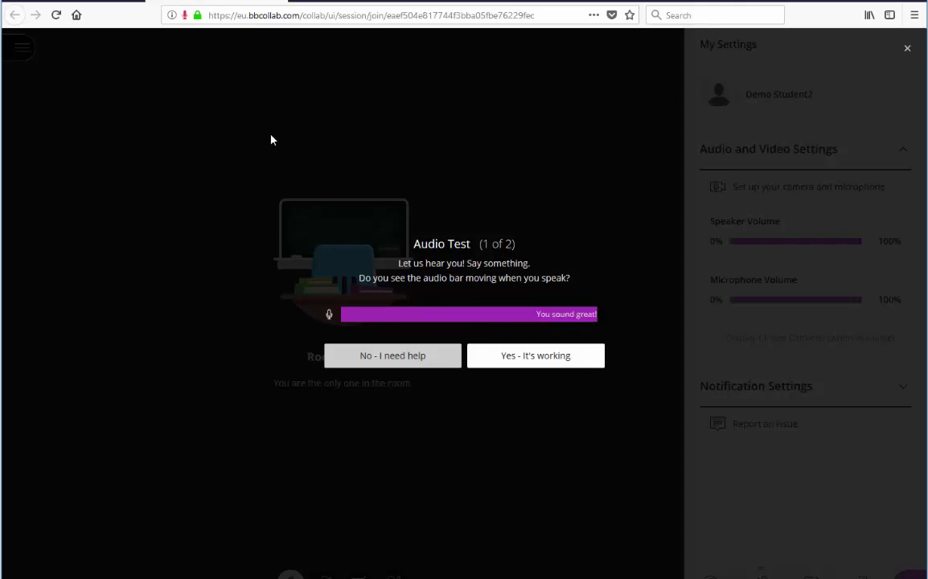
{"action": "left_click", "coordinate": [519, 362]}
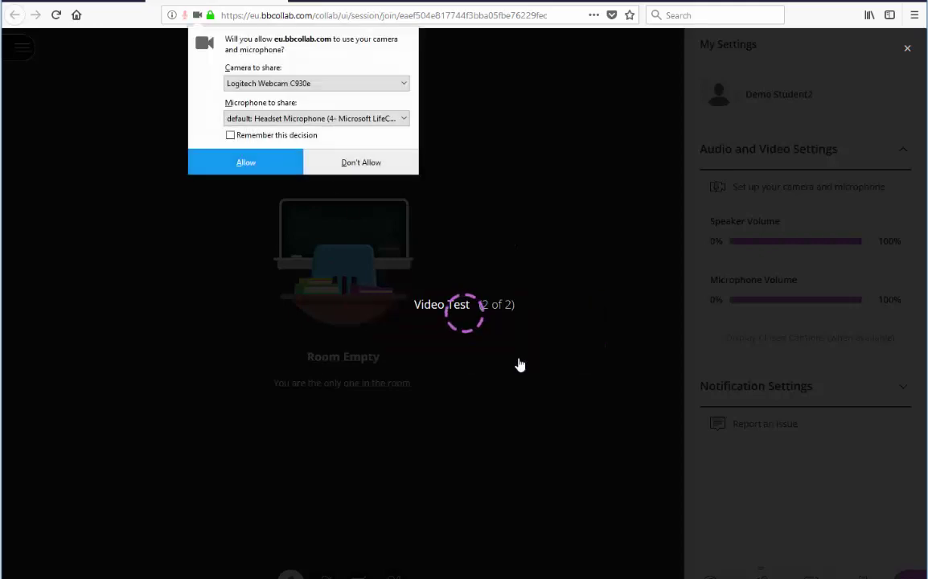
{"action": "left_click", "coordinate": [241, 169]}
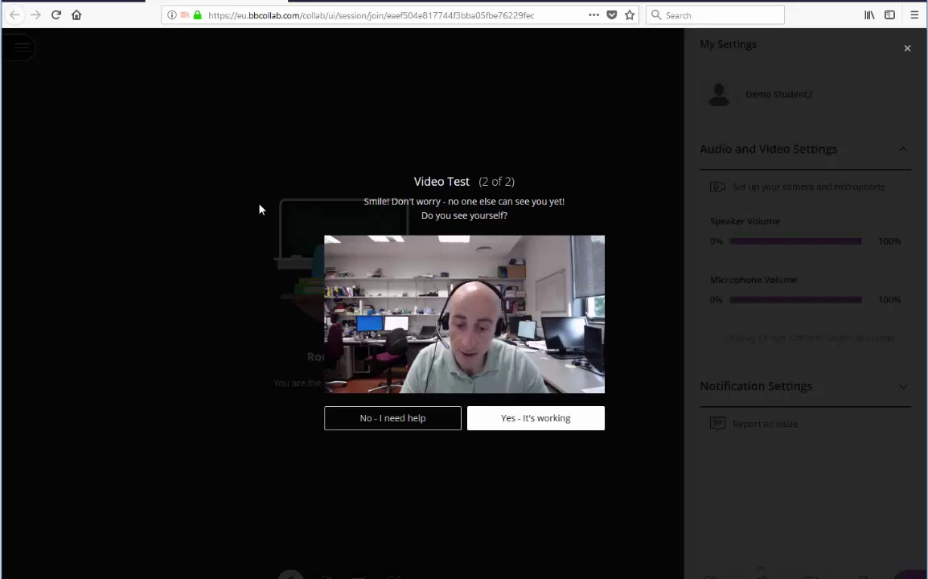
{"action": "left_click", "coordinate": [549, 425]}
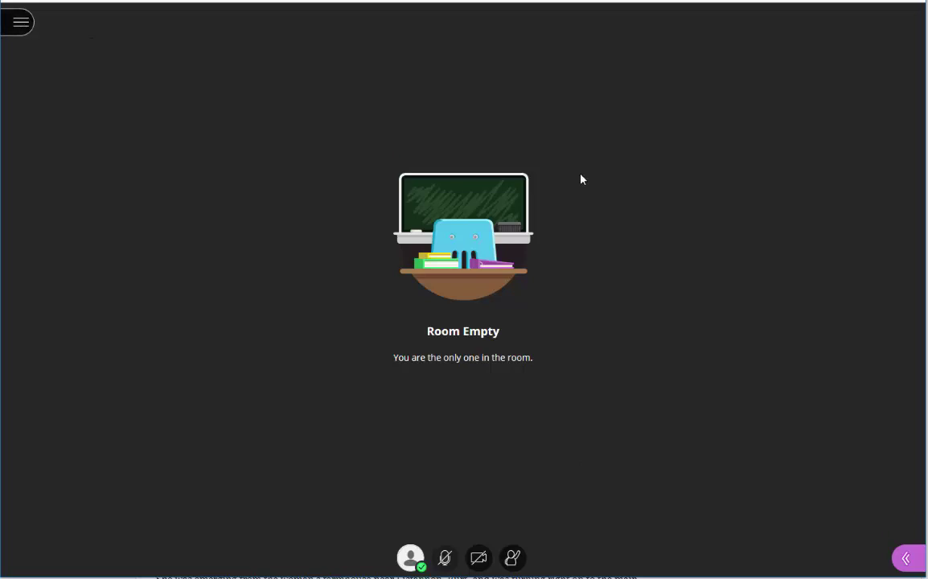
{"action": "left_click", "coordinate": [21, 24]}
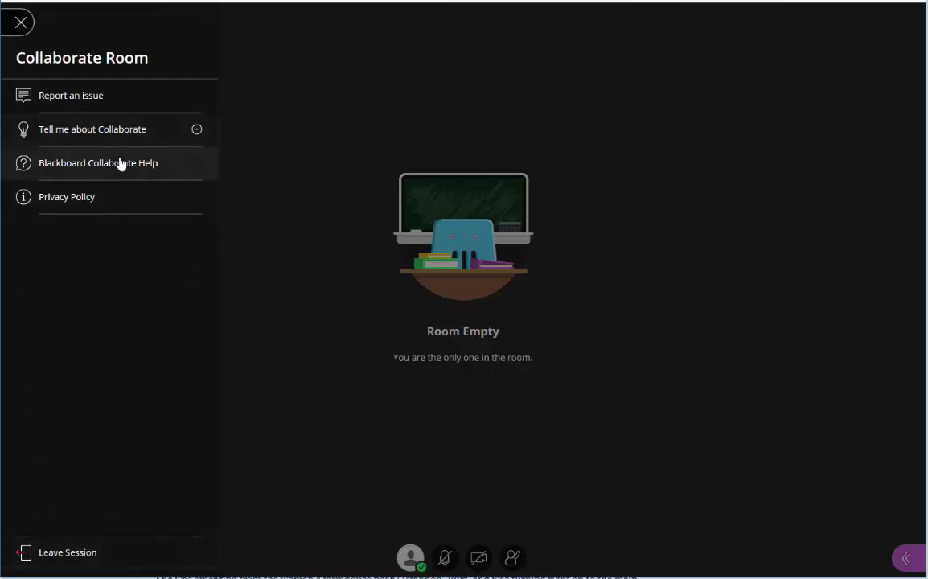
{"action": "left_click", "coordinate": [311, 196]}
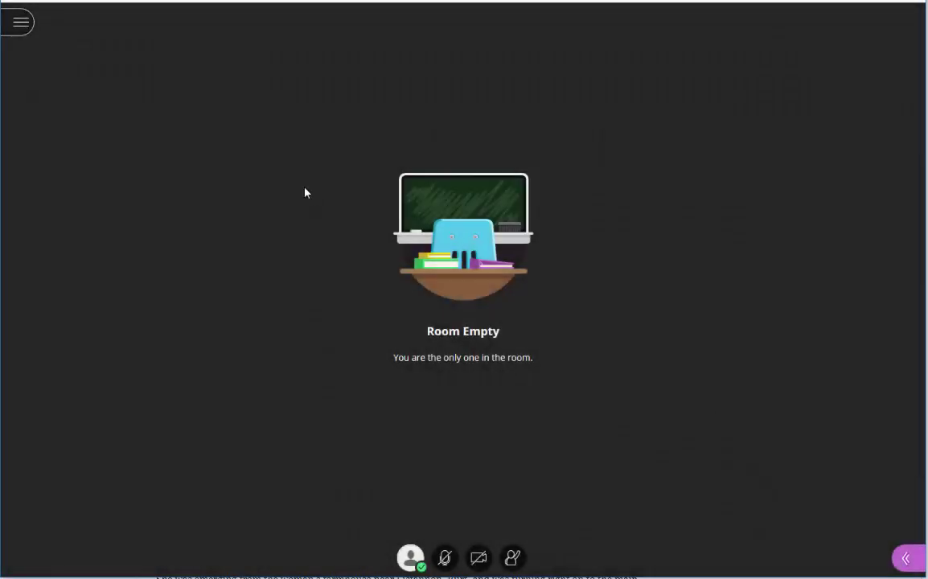
Step: Browse the Chat, Attendees and Share Content panels, ending on My Settings with 100% volumes
{"action": "left_click", "coordinate": [906, 557]}
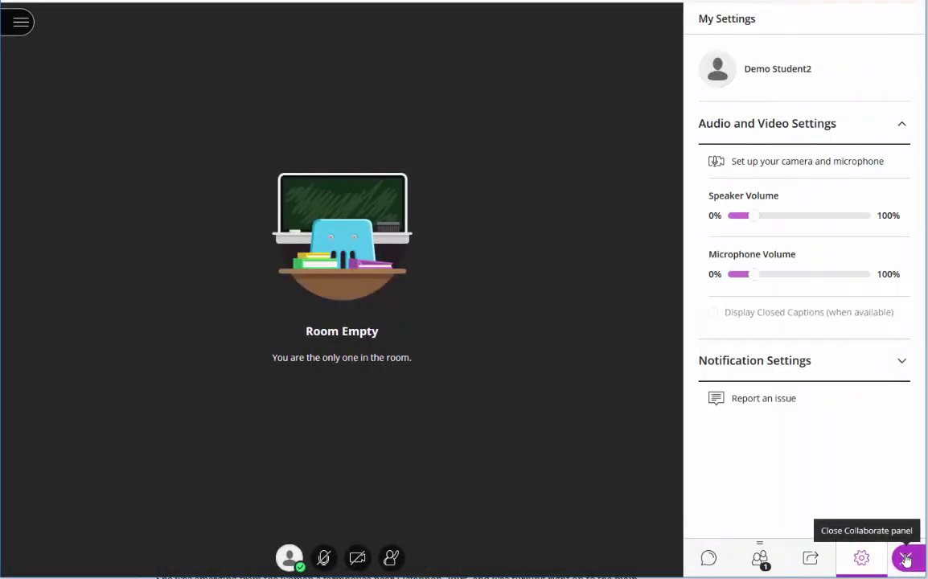
{"action": "left_click", "coordinate": [708, 557]}
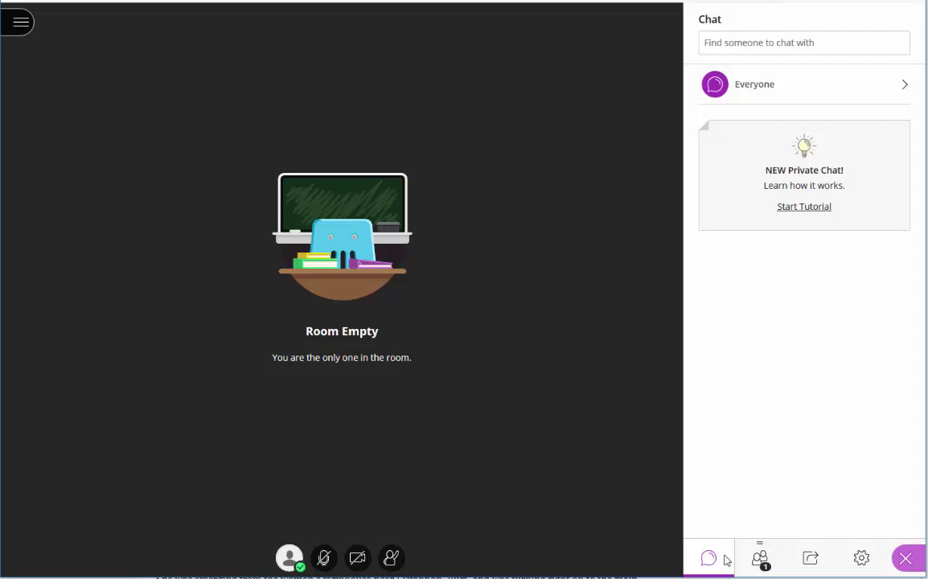
{"action": "left_click", "coordinate": [759, 558]}
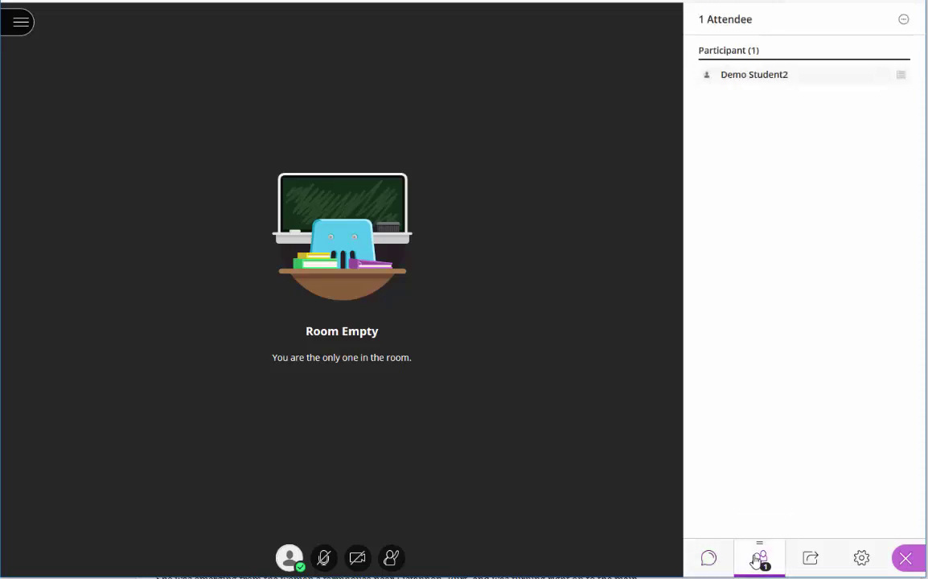
{"action": "left_click", "coordinate": [810, 559]}
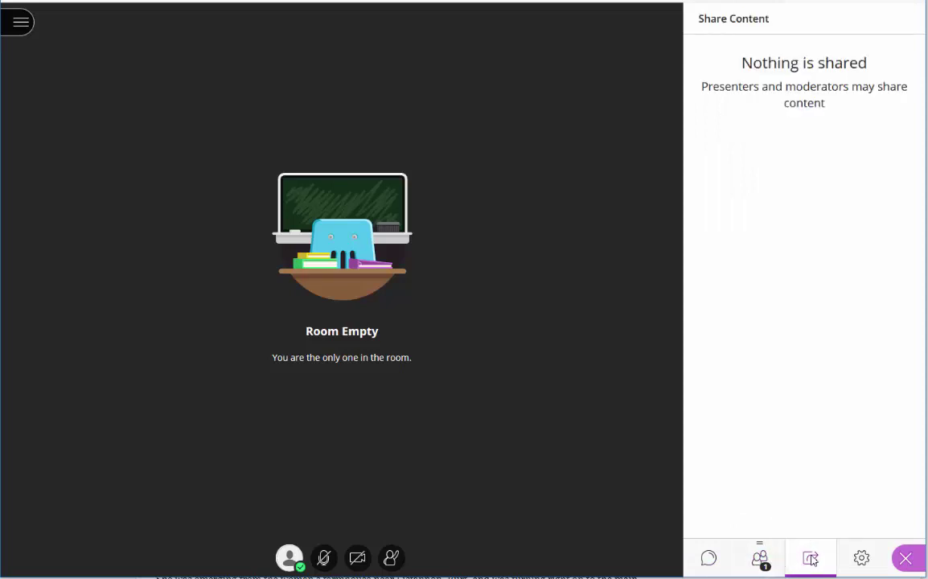
{"action": "left_click", "coordinate": [861, 558]}
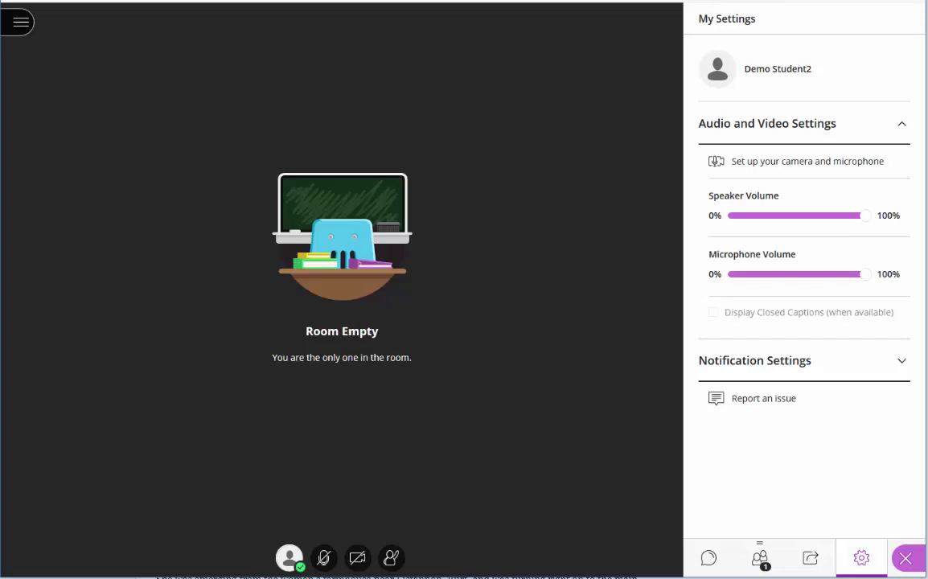
Step: Rerun the audio and video setup, confirming the microphone and camera both work
{"action": "left_click", "coordinate": [798, 164]}
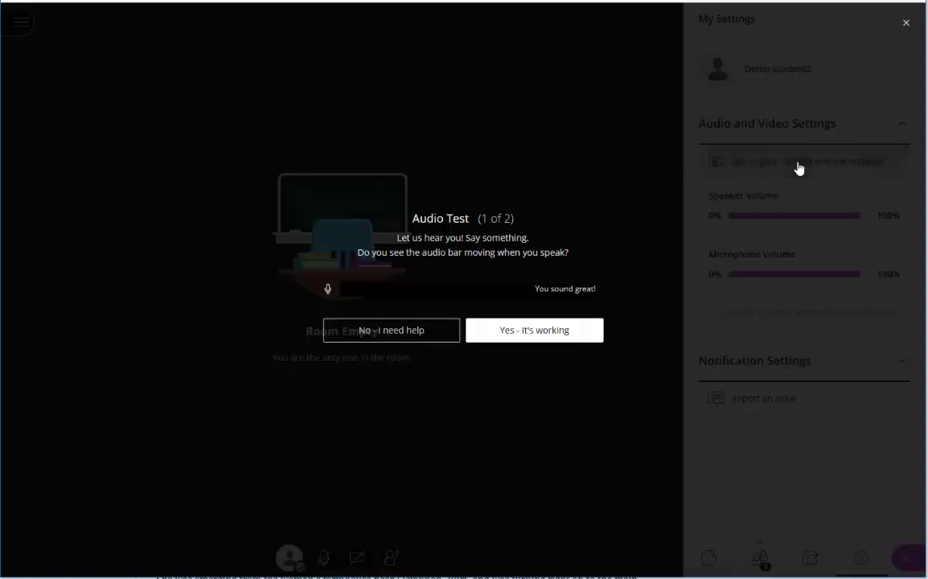
{"action": "left_click", "coordinate": [569, 333]}
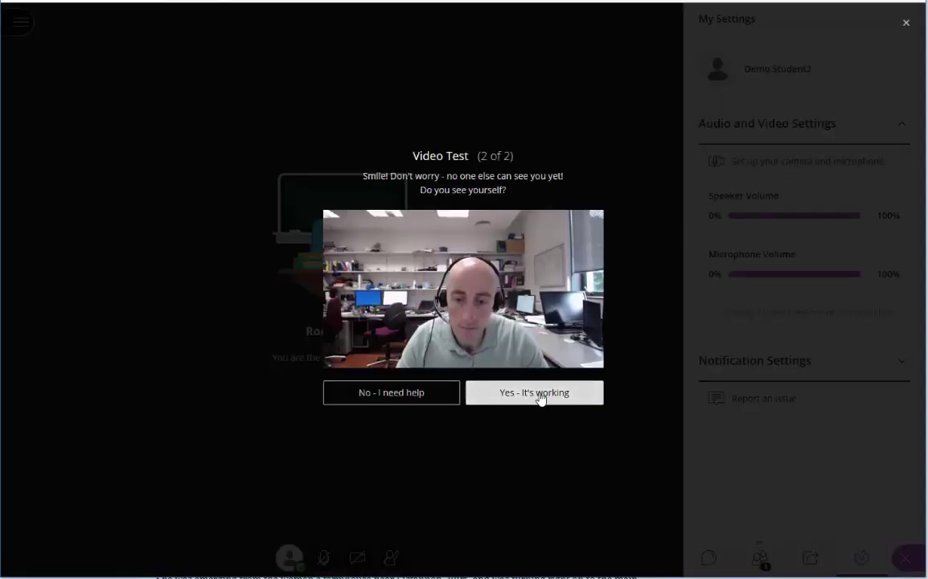
{"action": "left_click", "coordinate": [539, 397]}
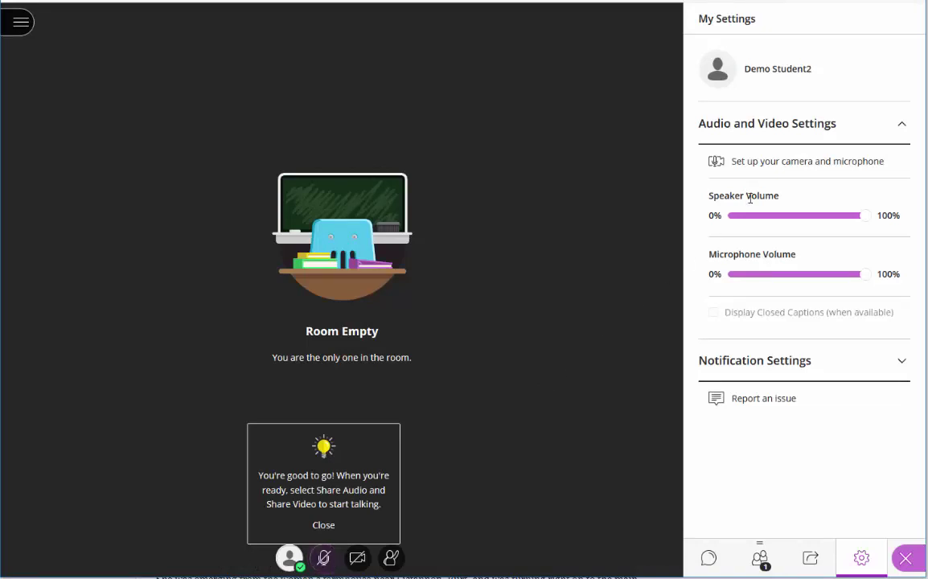
Step: Close the settings panel and ready tip, and bring up the status and feedback options
{"action": "left_click", "coordinate": [906, 558]}
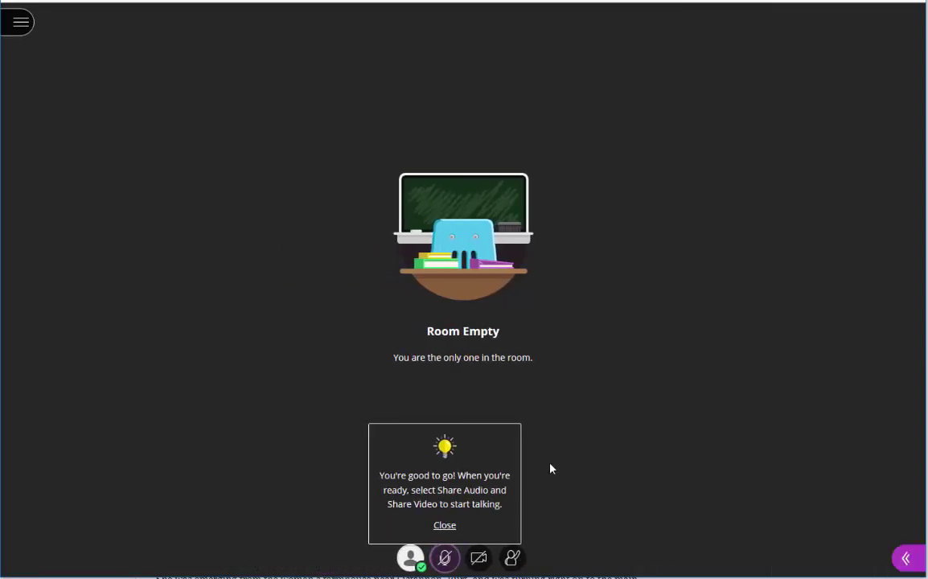
{"action": "left_click", "coordinate": [445, 526]}
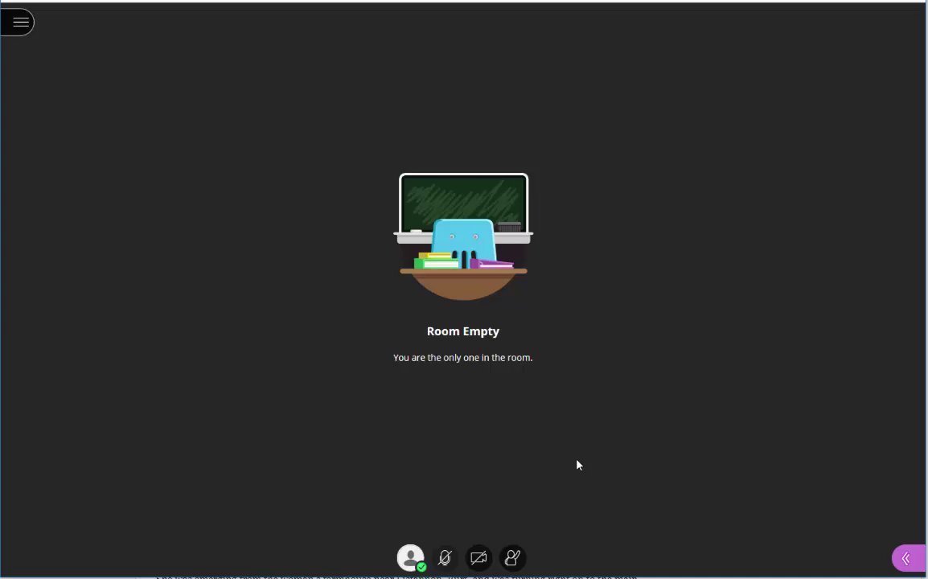
{"action": "left_click", "coordinate": [411, 557]}
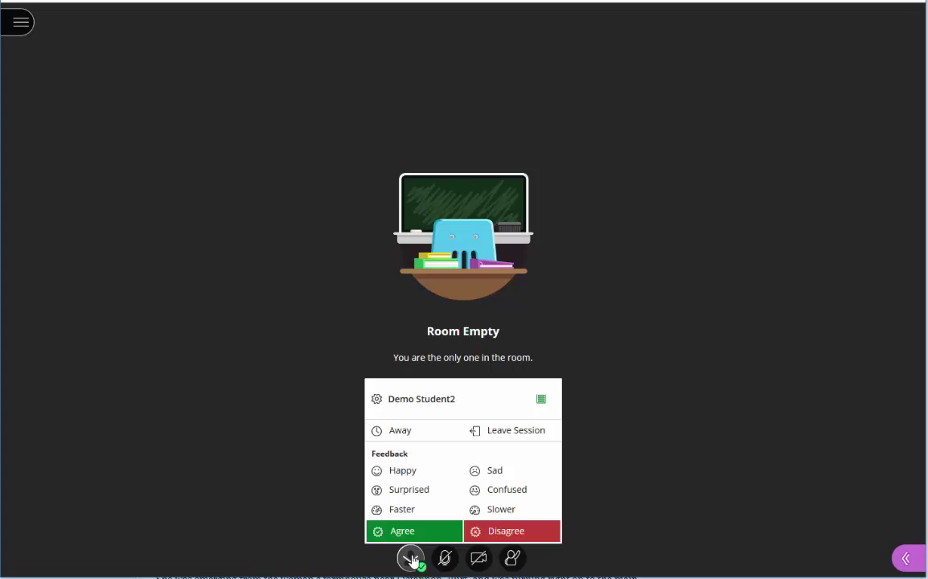
Step: Share microphone audio, toggling it off and back on, and bring up the camera preview
{"action": "left_click", "coordinate": [448, 562]}
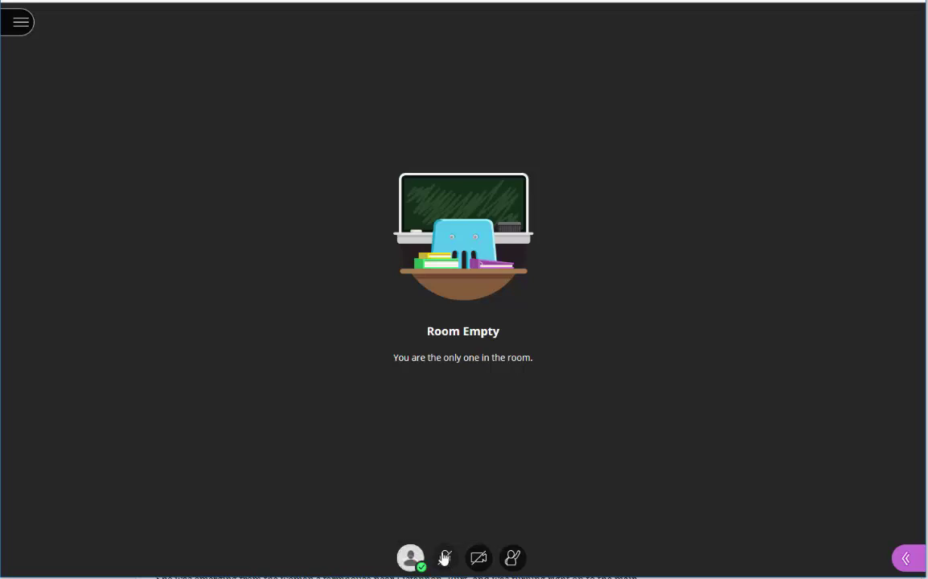
{"action": "left_click", "coordinate": [444, 560]}
{"action": "left_click", "coordinate": [443, 563]}
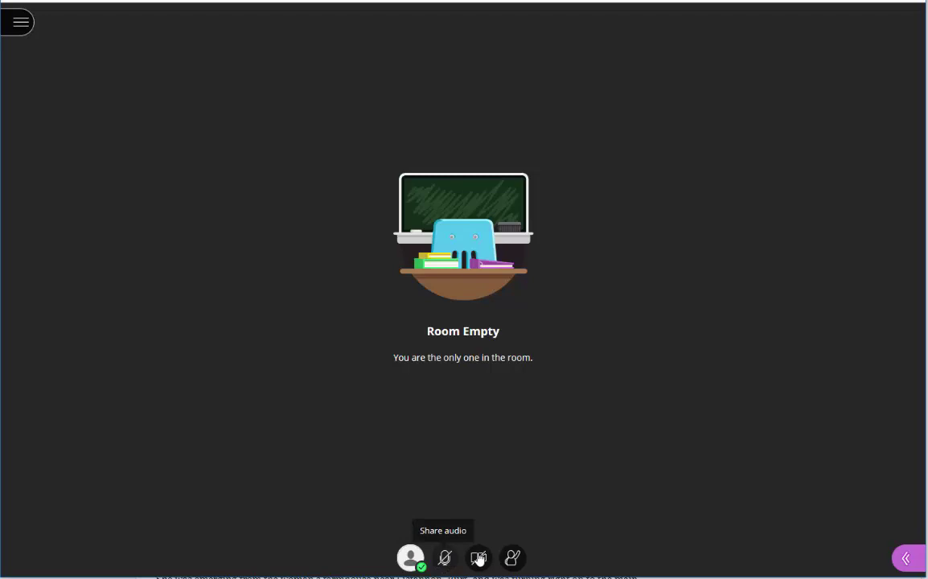
{"action": "left_click", "coordinate": [444, 557]}
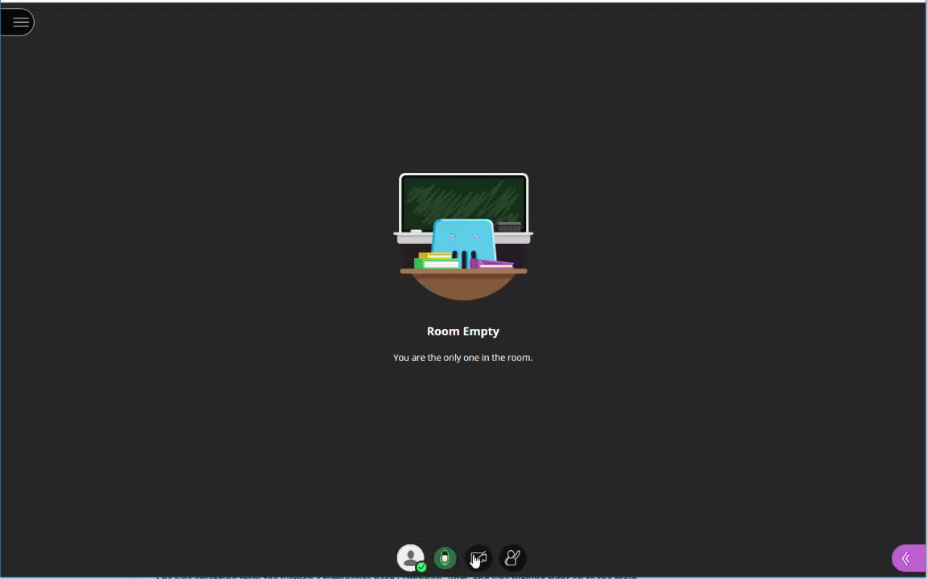
{"action": "left_click", "coordinate": [478, 558]}
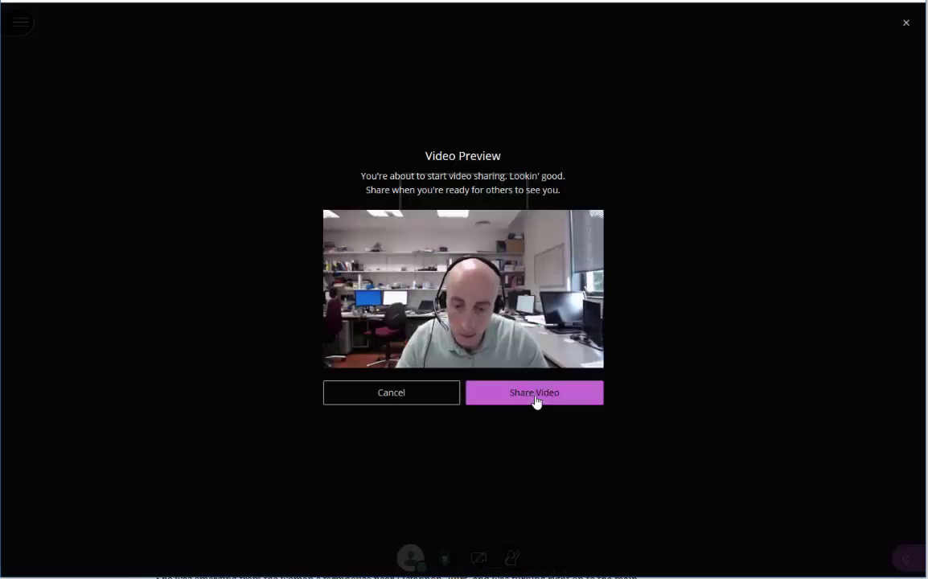
Step: Share the camera video, then raise and lower a hand
{"action": "left_click", "coordinate": [536, 400]}
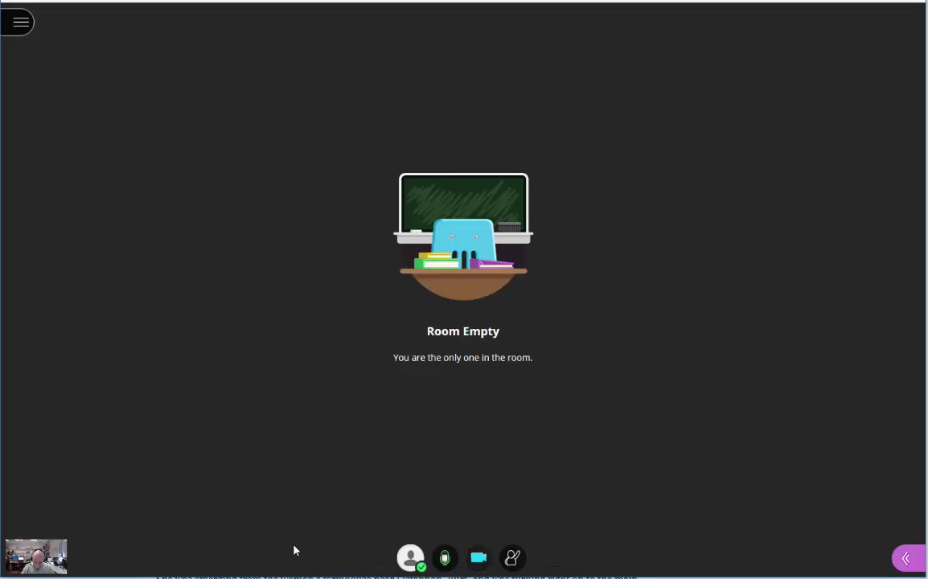
{"action": "left_click", "coordinate": [523, 565]}
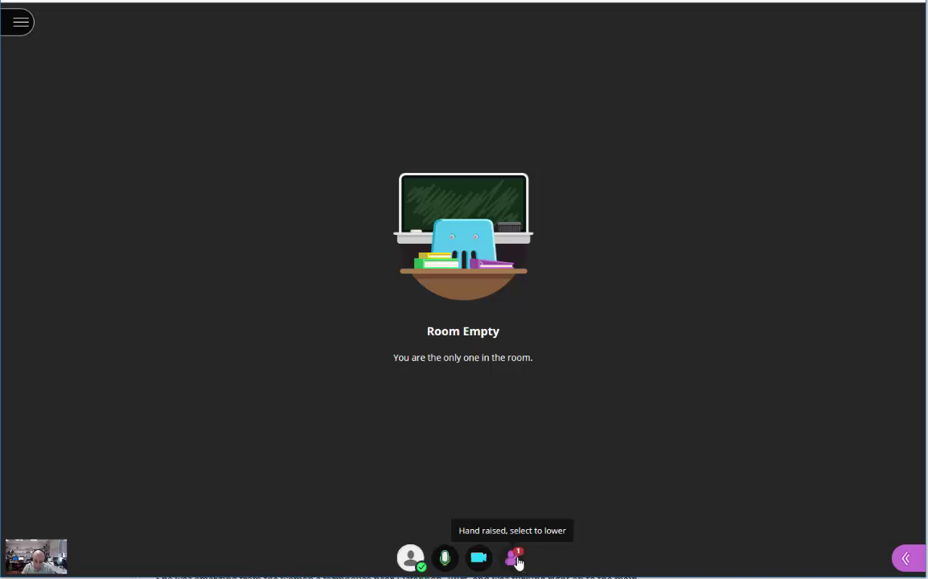
{"action": "left_click", "coordinate": [517, 558]}
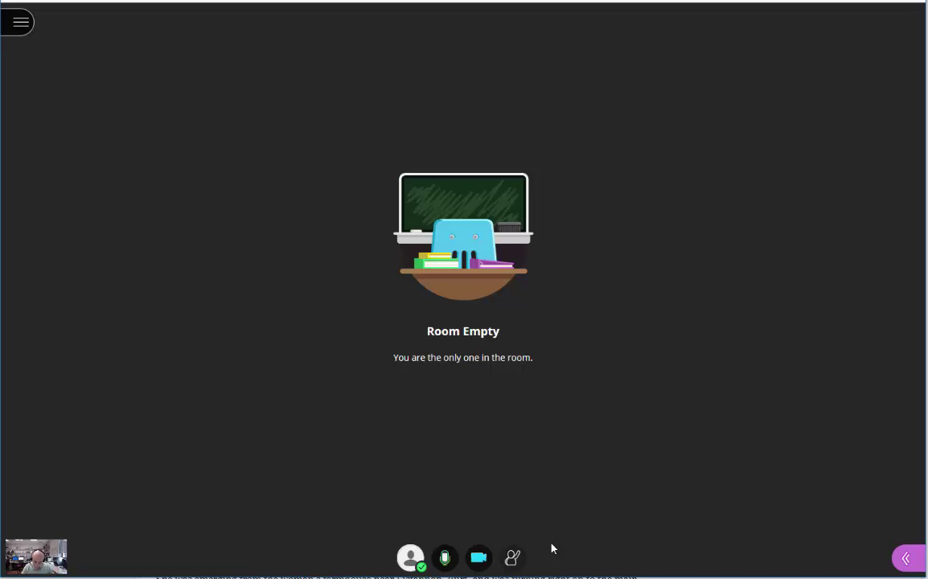
Step: Leave the Collaborate session, skip the rating and close the room details
{"action": "left_click", "coordinate": [411, 556]}
{"action": "left_click", "coordinate": [508, 433]}
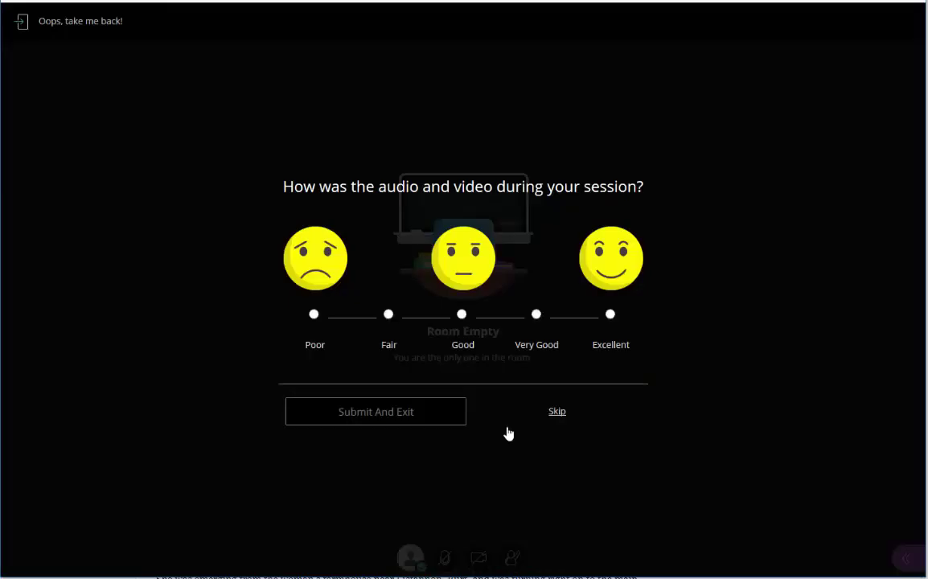
{"action": "left_click", "coordinate": [557, 413]}
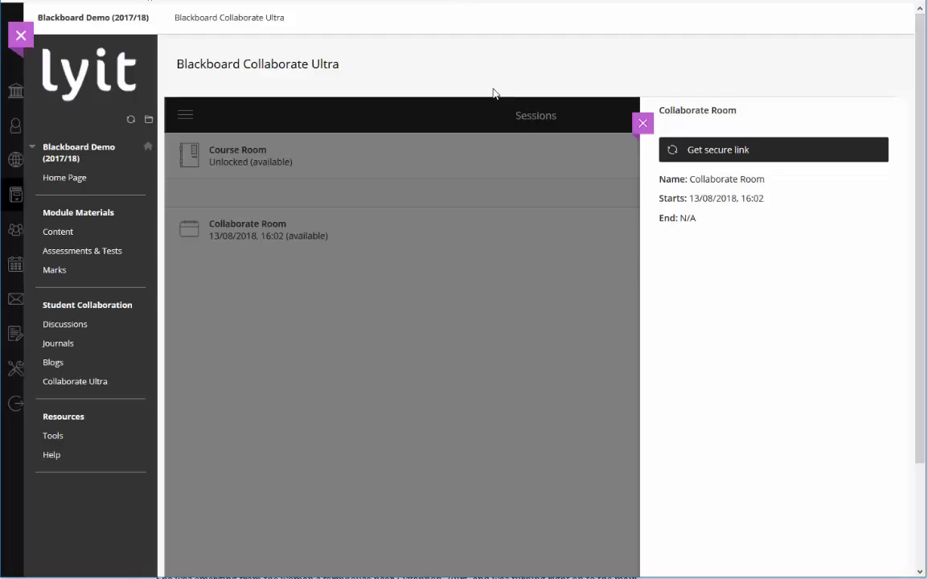
{"action": "left_click", "coordinate": [644, 124]}
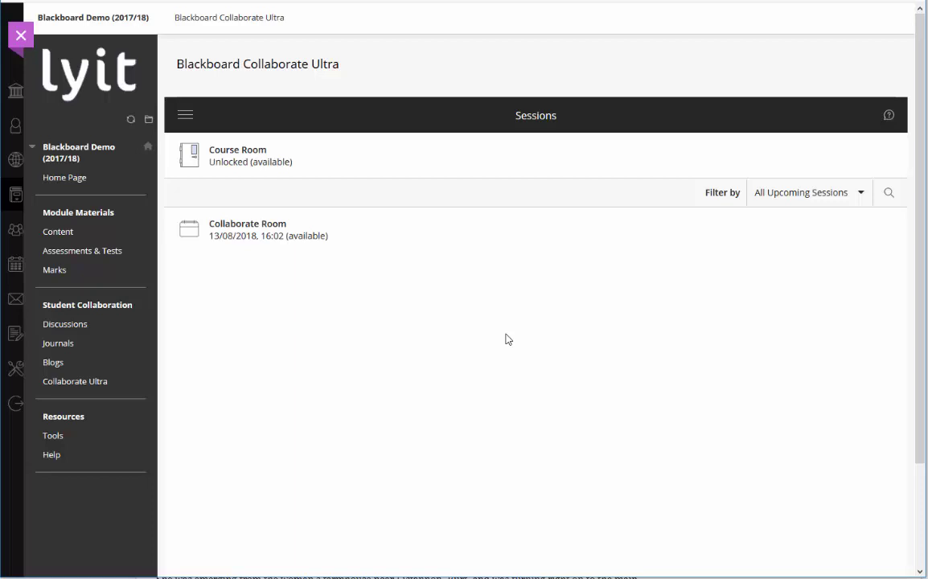
Step: Confirm the course has no session recordings, then close the course
{"action": "left_click", "coordinate": [185, 116]}
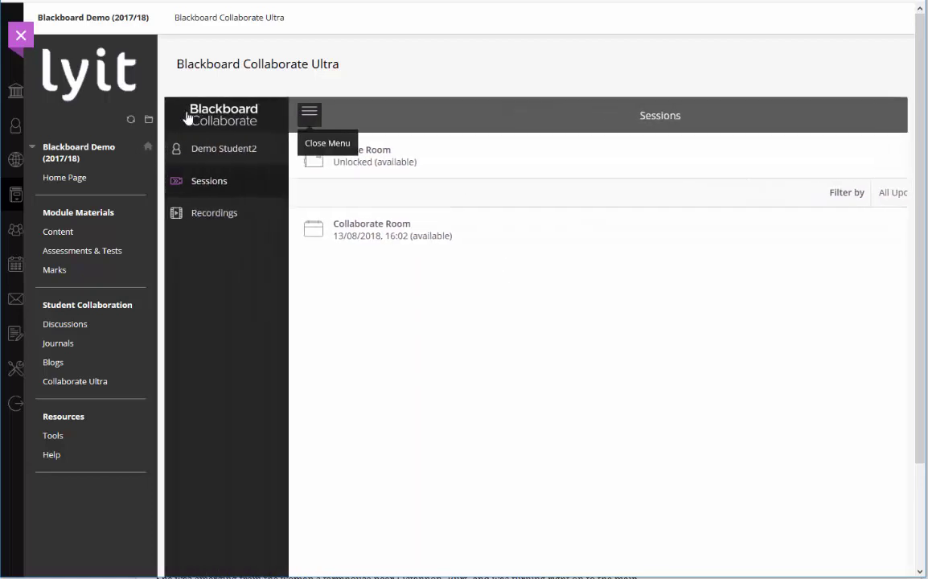
{"action": "left_click", "coordinate": [238, 217]}
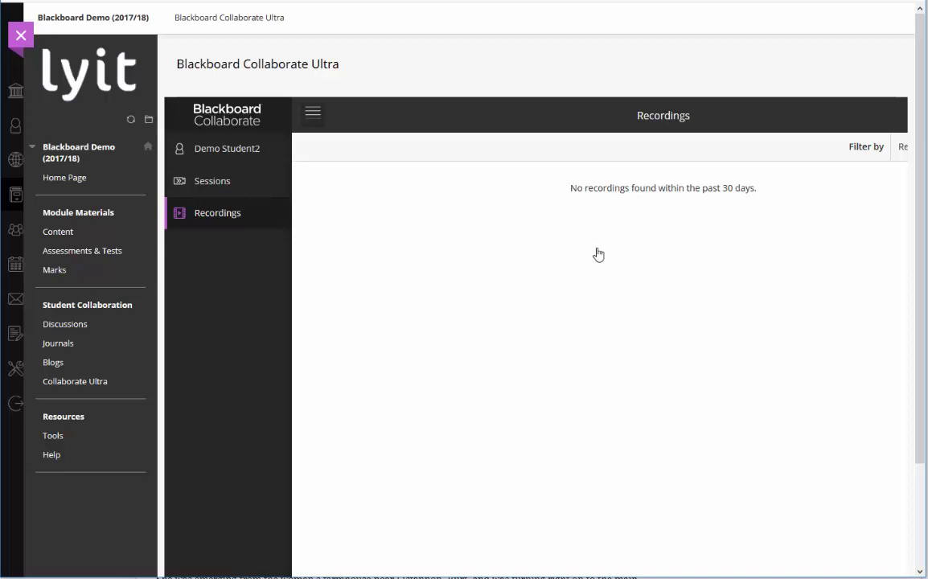
{"action": "left_click", "coordinate": [21, 35]}
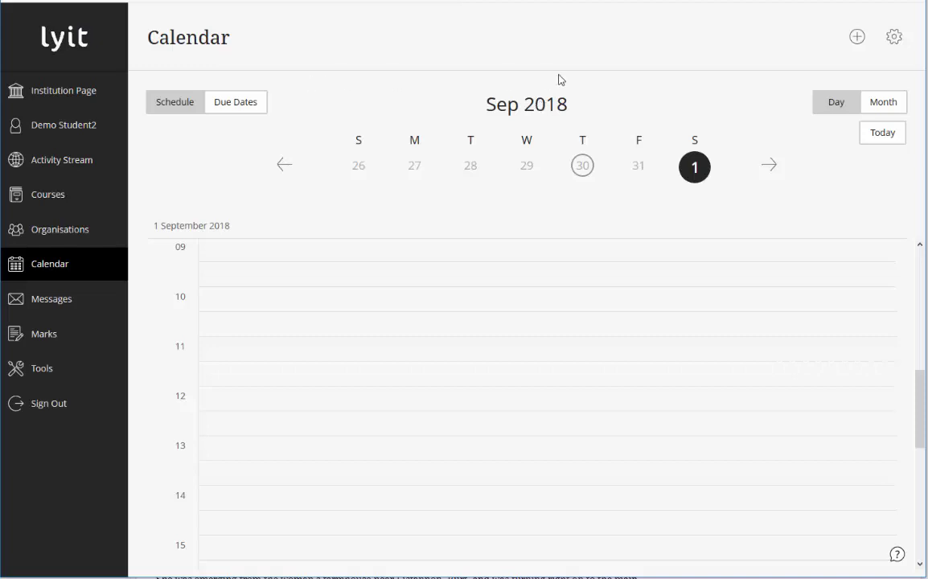
Step: View September 2018 due dates in month view, then visit Messages and dismiss its tip
{"action": "left_click", "coordinate": [888, 99]}
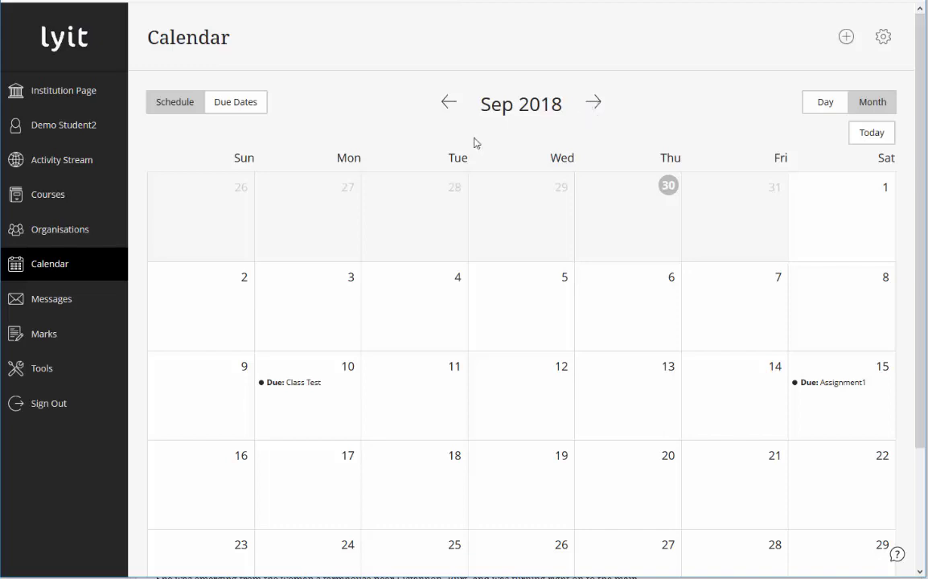
{"action": "left_click", "coordinate": [62, 299]}
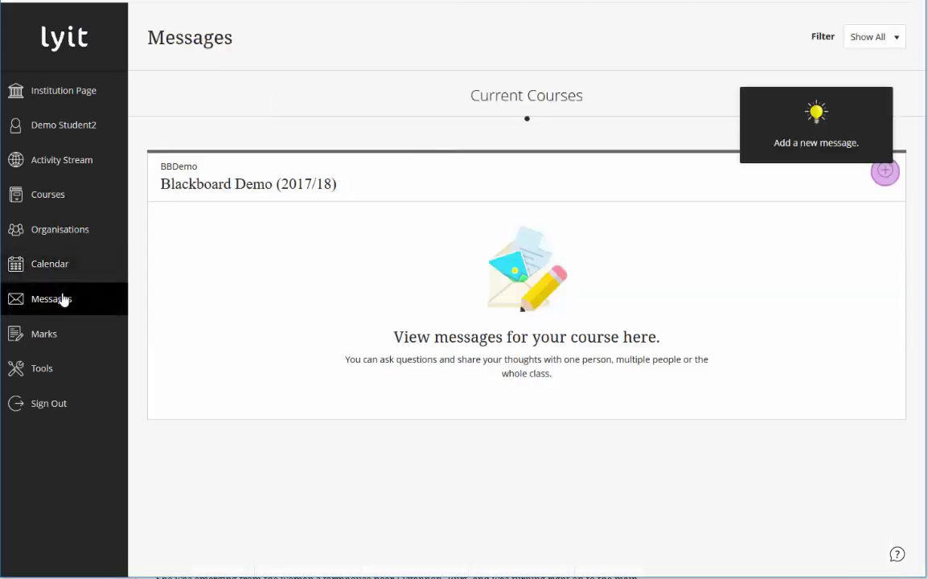
{"action": "left_click", "coordinate": [742, 136]}
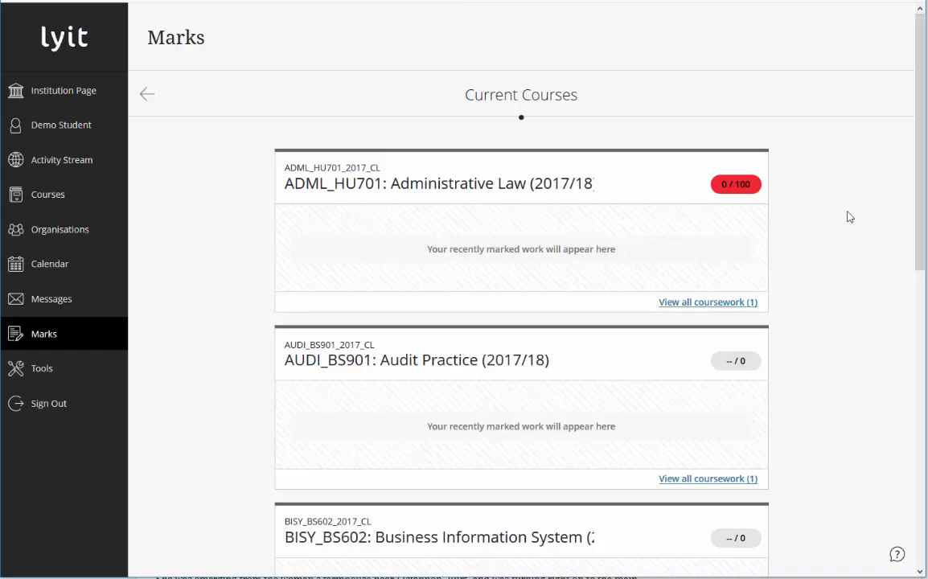
Step: Check Blackboard Demo's three coursework marks, including Class Test 80 / 100, then visit the LYIT Institution Page
{"action": "scroll", "coordinate": [812, 270], "scroll_direction": "down", "scroll_amount": 3}
{"action": "scroll", "coordinate": [813, 270], "scroll_direction": "down", "scroll_amount": 3}
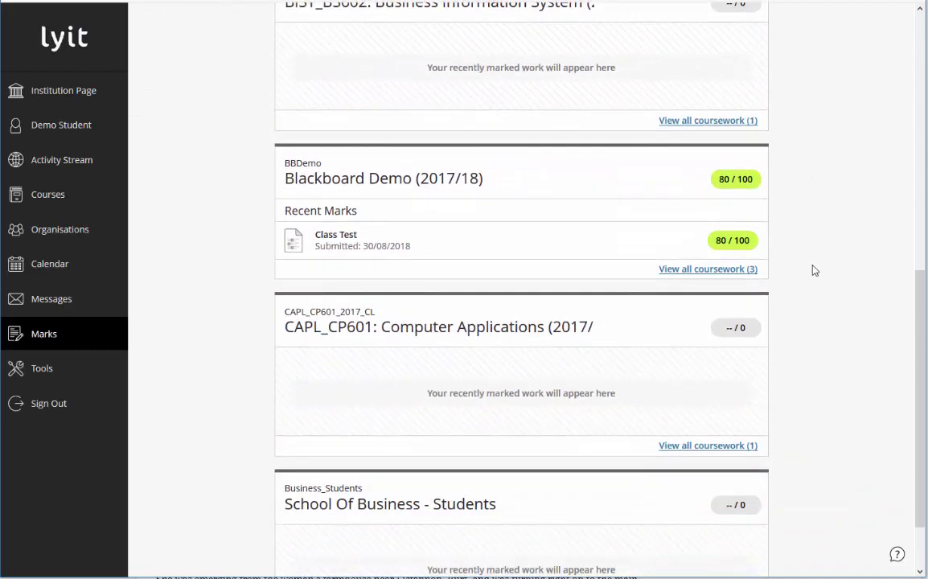
{"action": "left_click", "coordinate": [719, 272]}
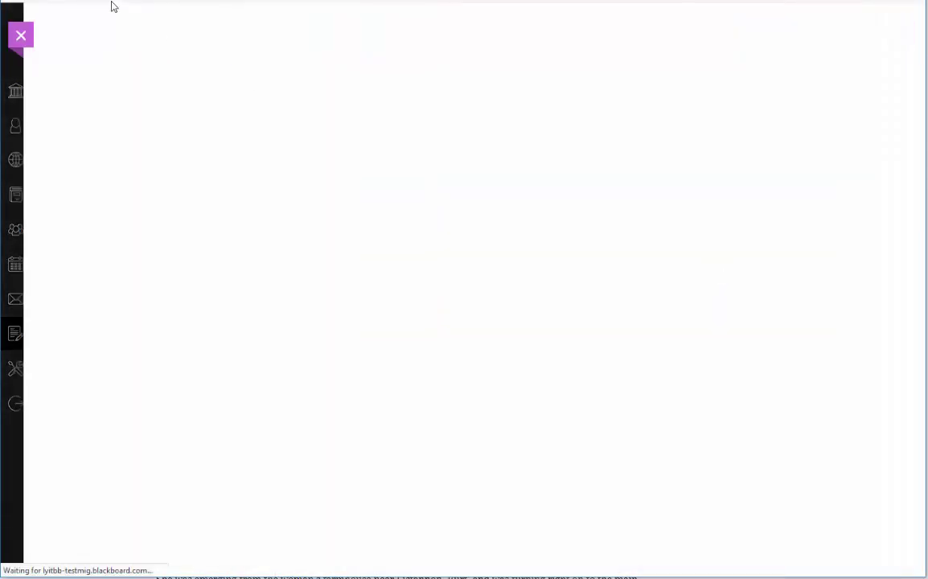
{"action": "left_click", "coordinate": [22, 37]}
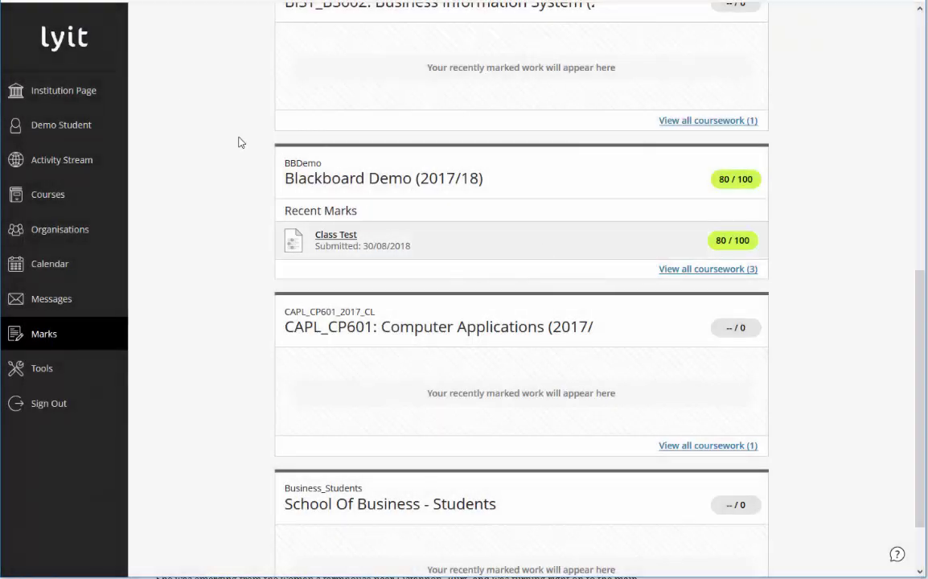
{"action": "left_click", "coordinate": [114, 93]}
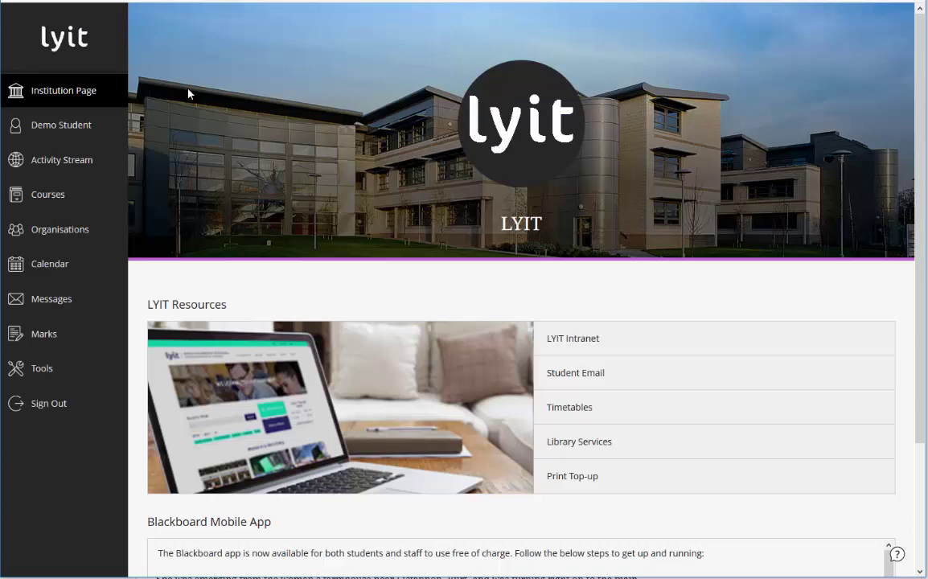
Step: On the student's profile page, view the Change Profile Picture panel and close it without changes
{"action": "left_click", "coordinate": [90, 128]}
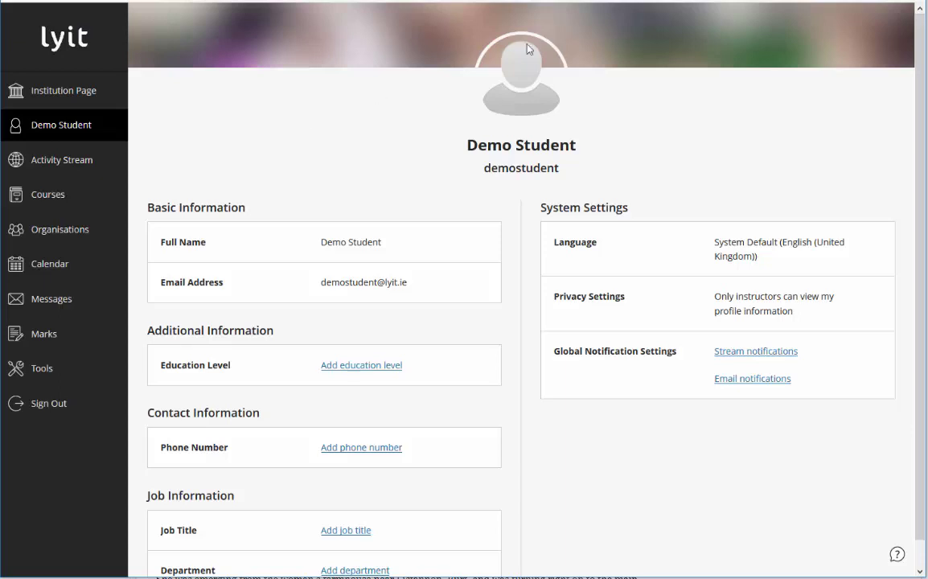
{"action": "left_click", "coordinate": [561, 53]}
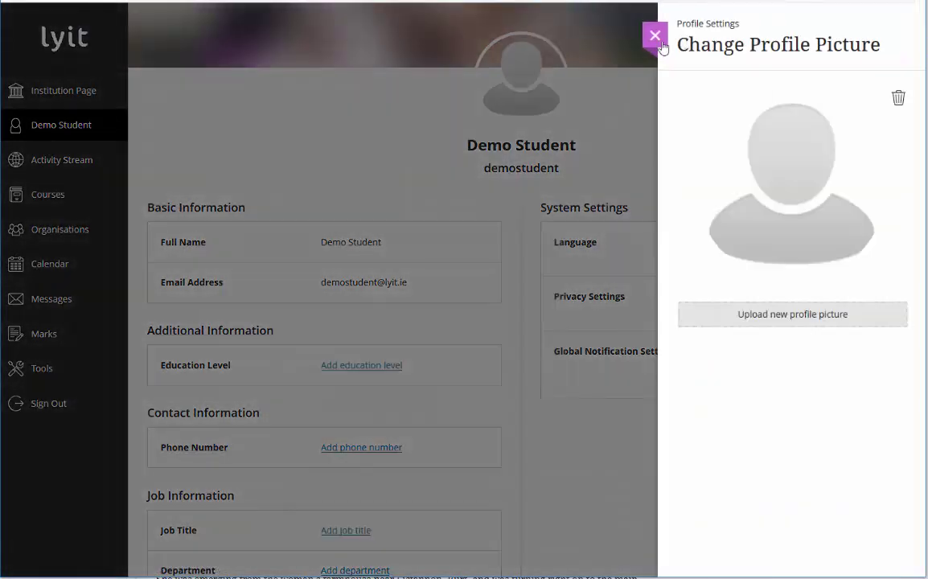
{"action": "left_click", "coordinate": [656, 37]}
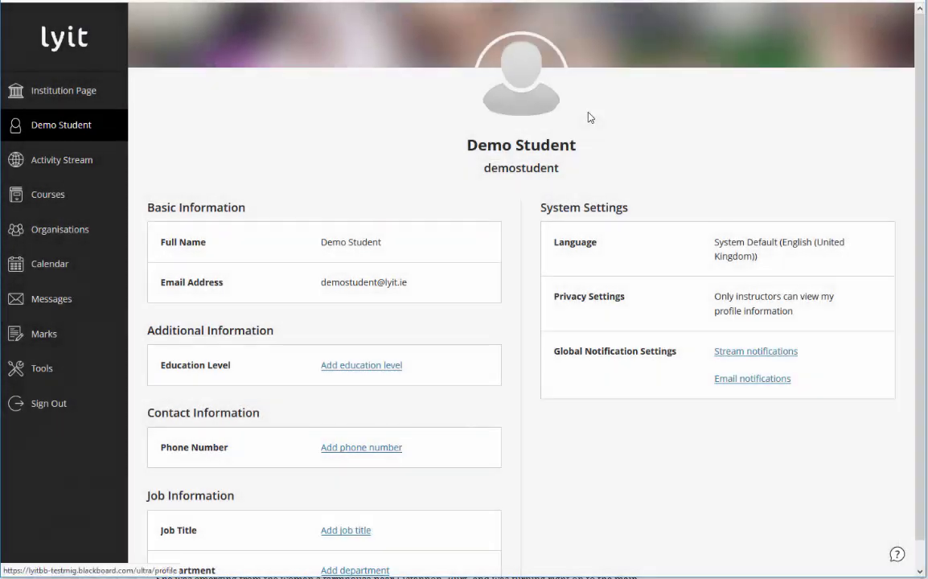